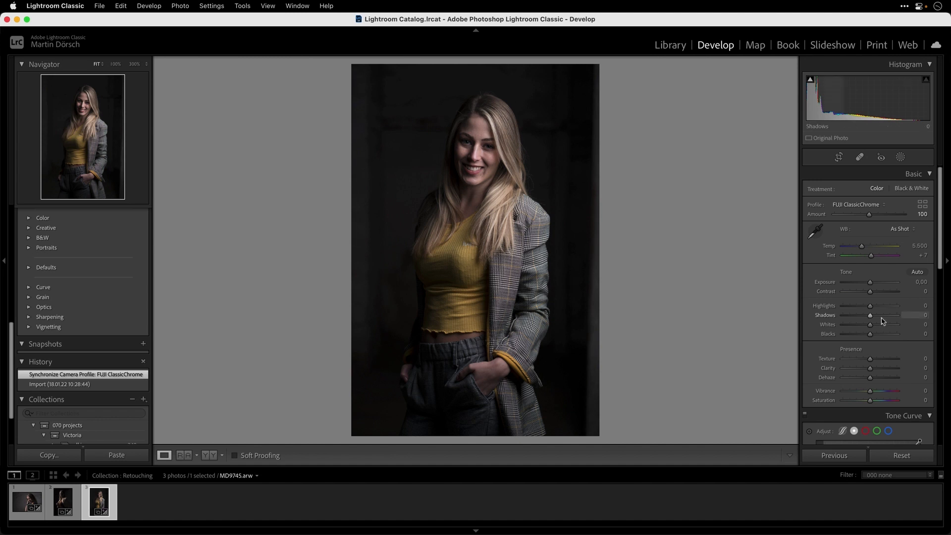
Set the portrait's Shadows to +36 and Highlights to -8
mouse_move(870, 315)
mouse_down()
mouse_move(882, 316)
mouse_move(869, 307)
mouse_up()
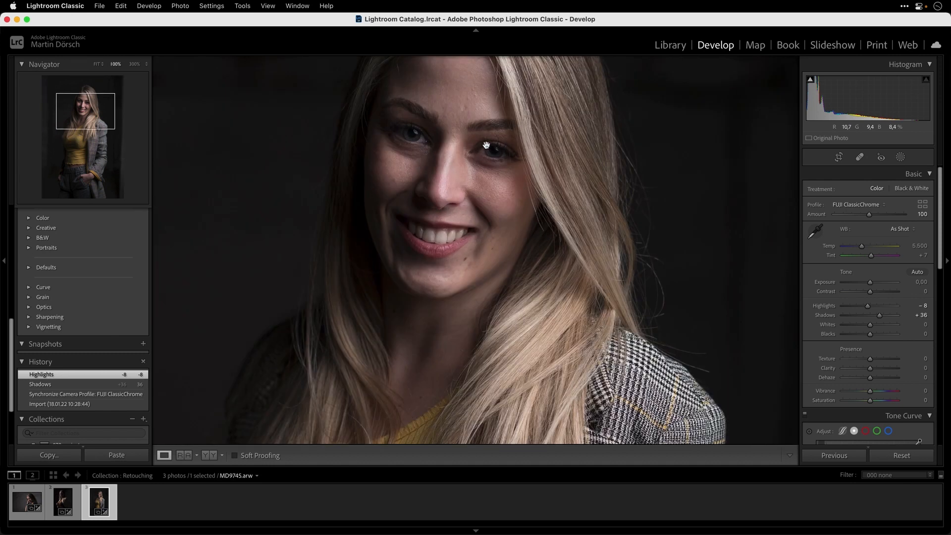
click(486, 146)
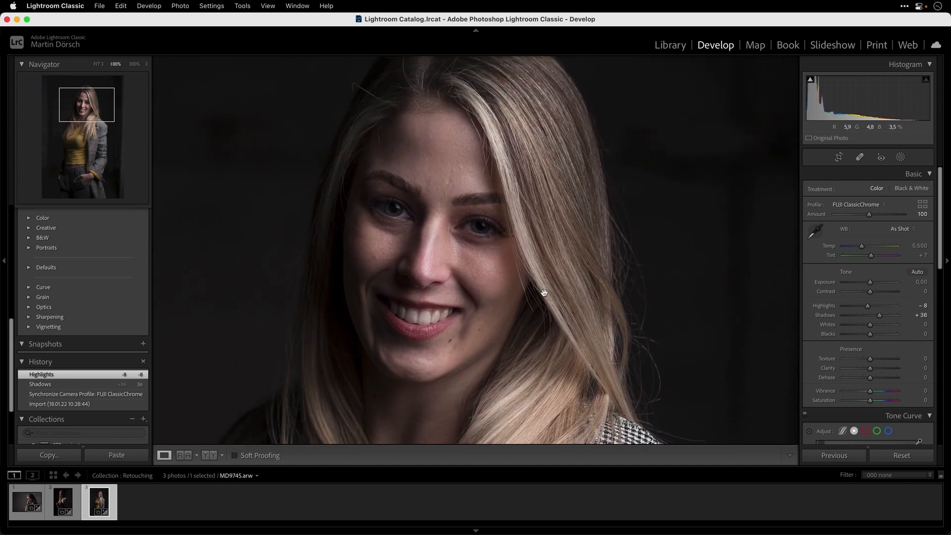
Open the portrait in Adobe Photoshop 2022 for editing, using its embedded color profile instead of the working space
right_click(554, 288)
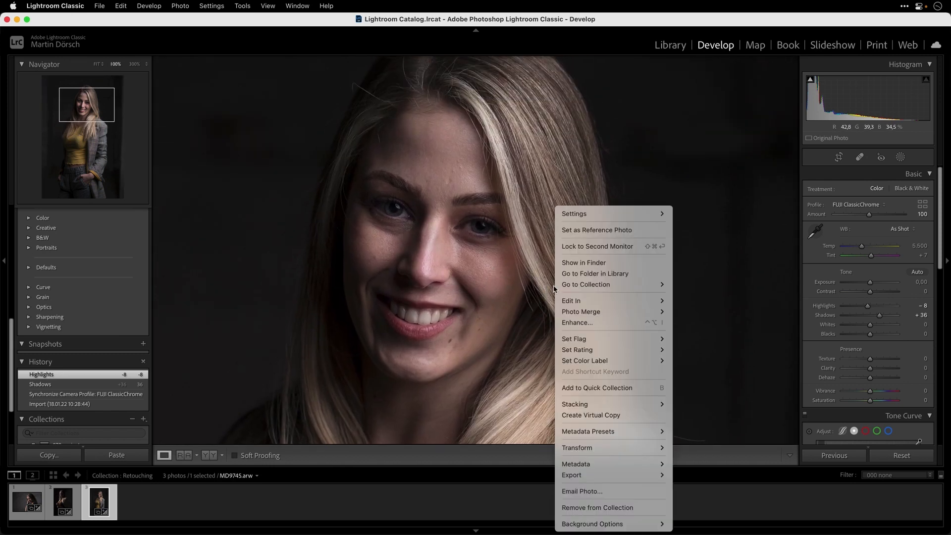
mouse_move(643, 304)
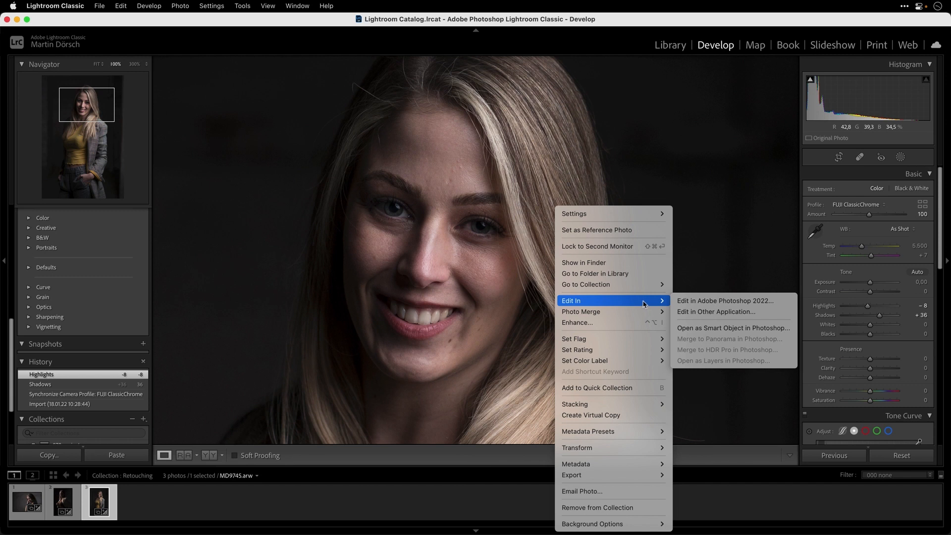
click(782, 302)
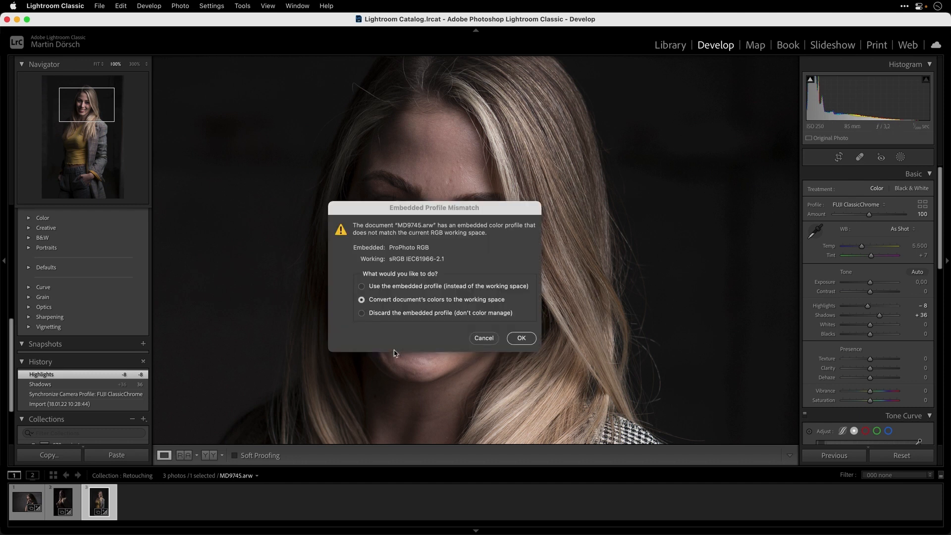
click(479, 210)
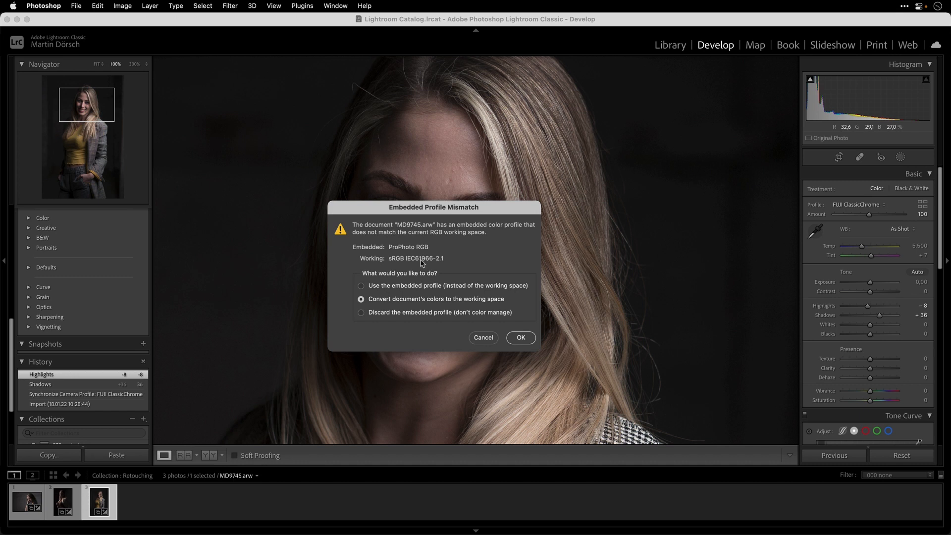
click(399, 286)
click(521, 338)
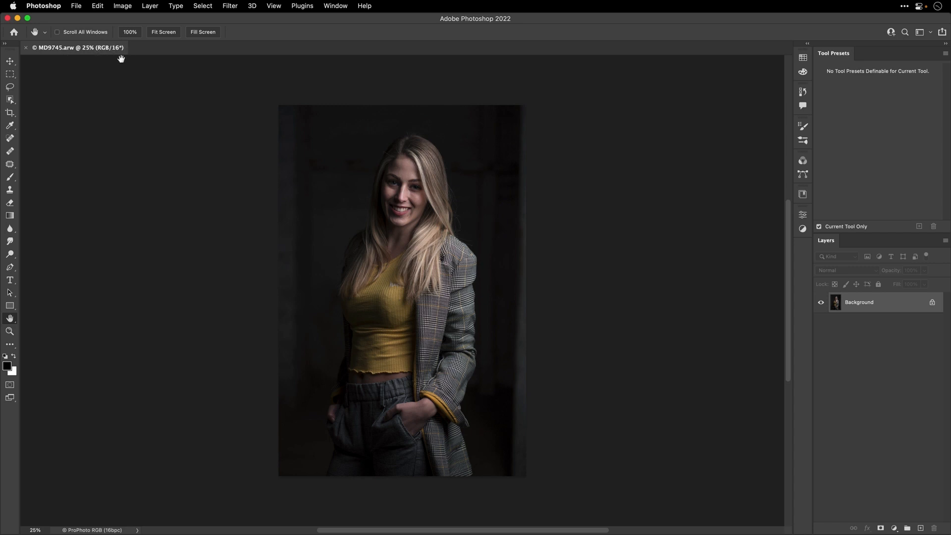
Show the document profile in the document's status information
click(139, 530)
click(191, 426)
click(137, 529)
click(211, 436)
Add a new layer, fill a rectangular selection over the woman's eyes with black, and deselect it
click(918, 528)
key(m)
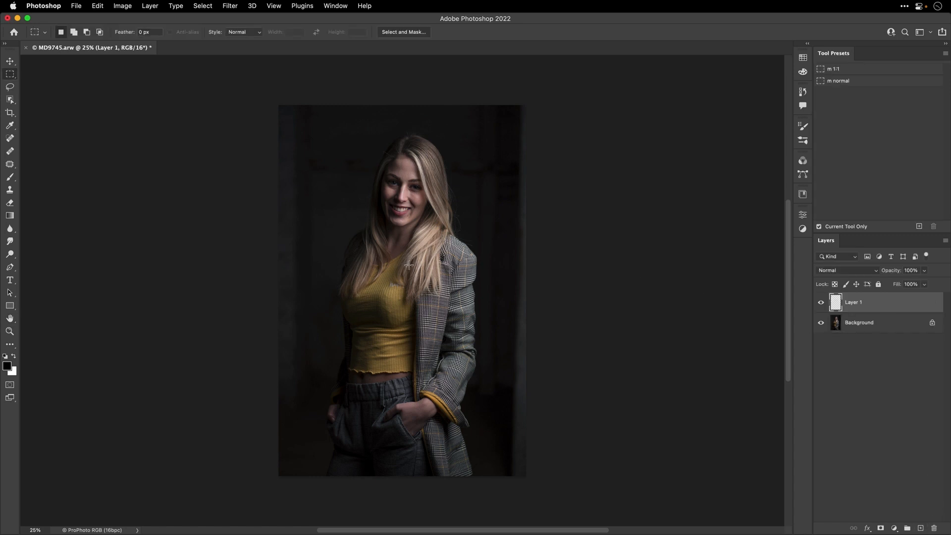
drag(360, 165, 460, 197)
key(alt+BackSpace)
key(super+d)
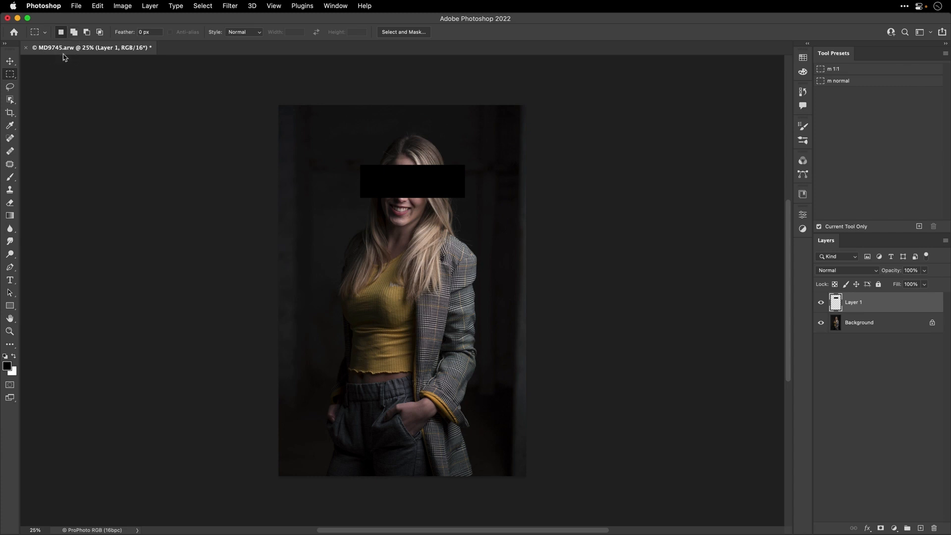
Save the edited document and switch to Lightroom Classic
key(super+s)
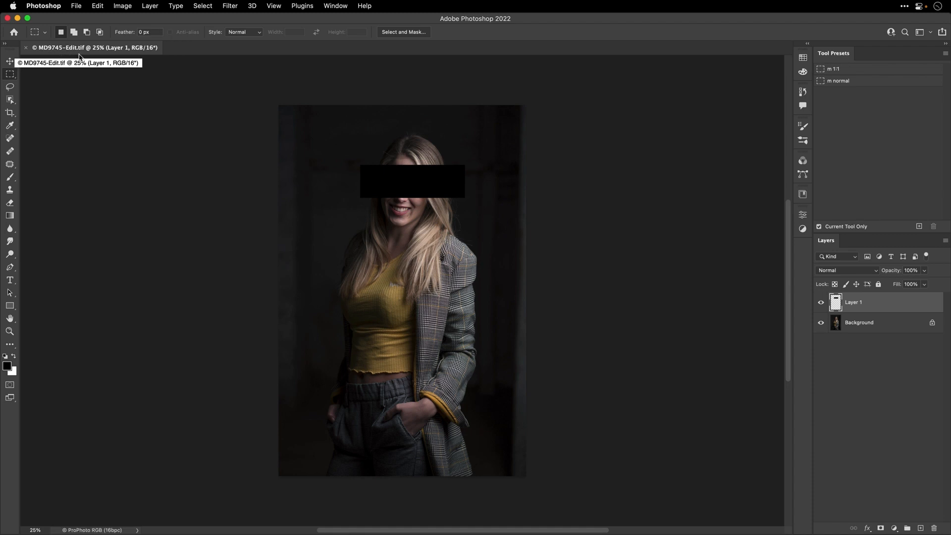
key(super+Tab)
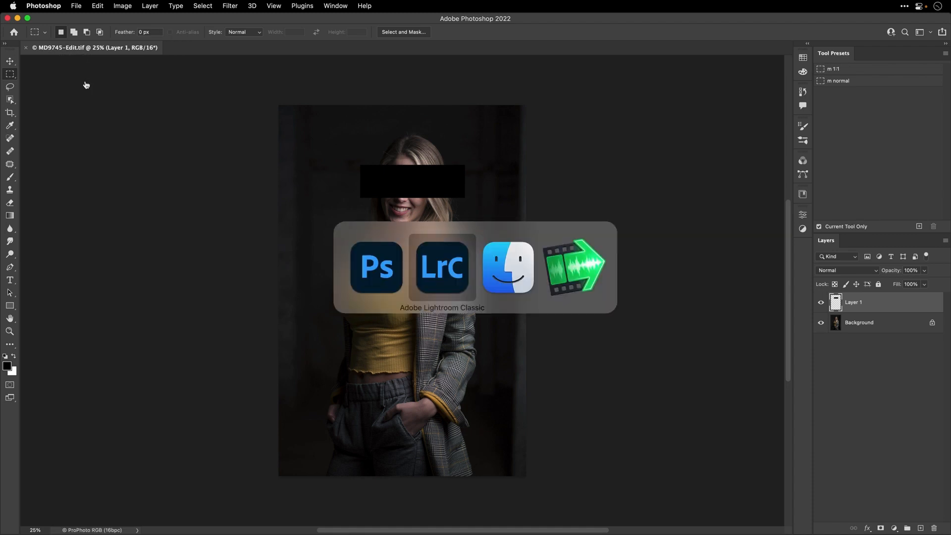
click(443, 271)
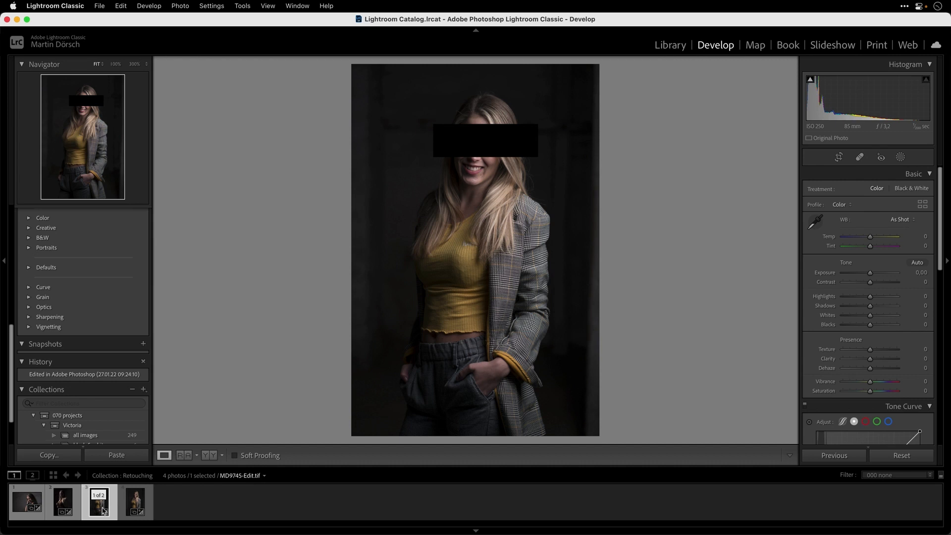
Flag MD9745-Edit.tif as rejected, delete it from its library folder, and return to the Retouching collection
key(x)
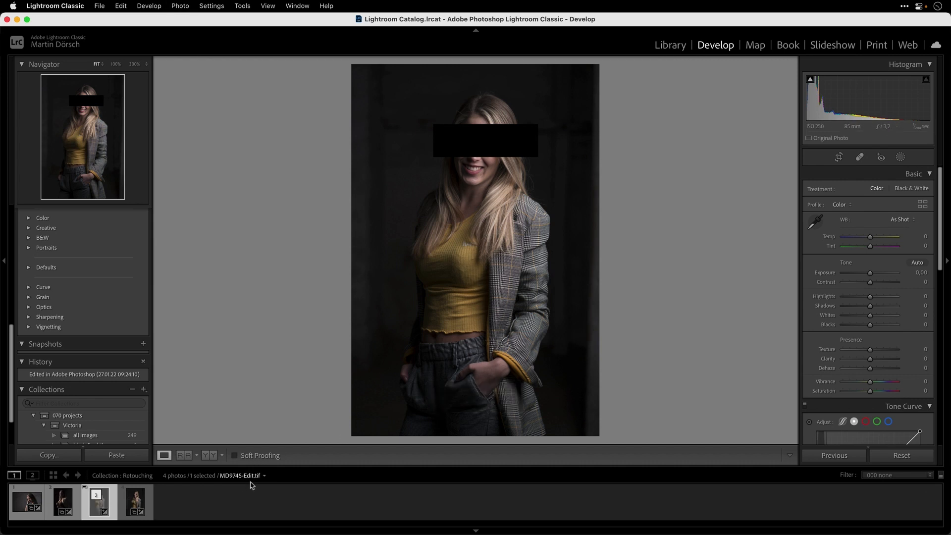
right_click(97, 495)
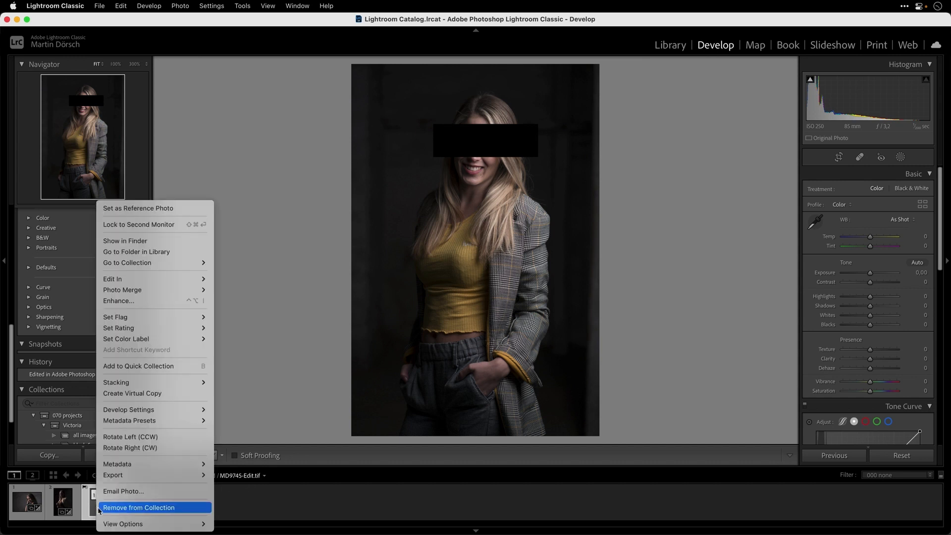
click(166, 252)
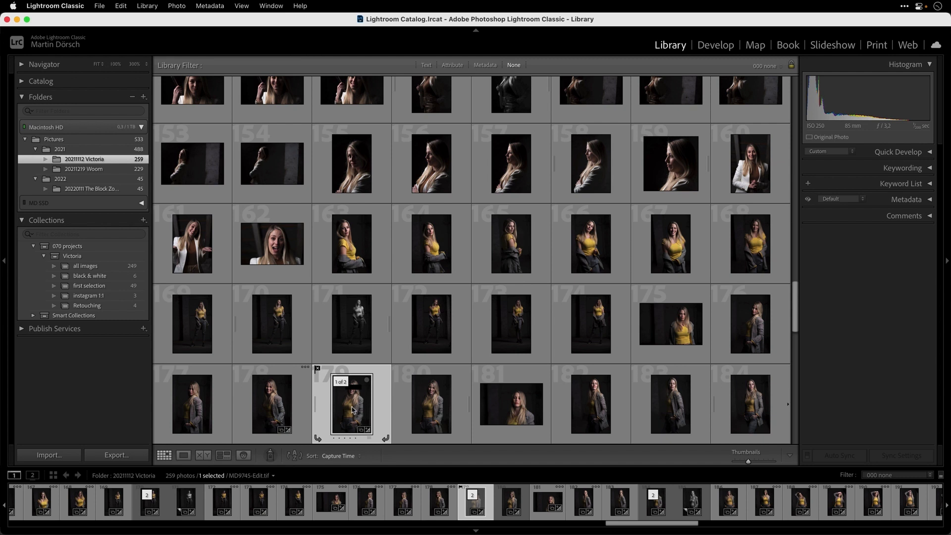
key(Delete)
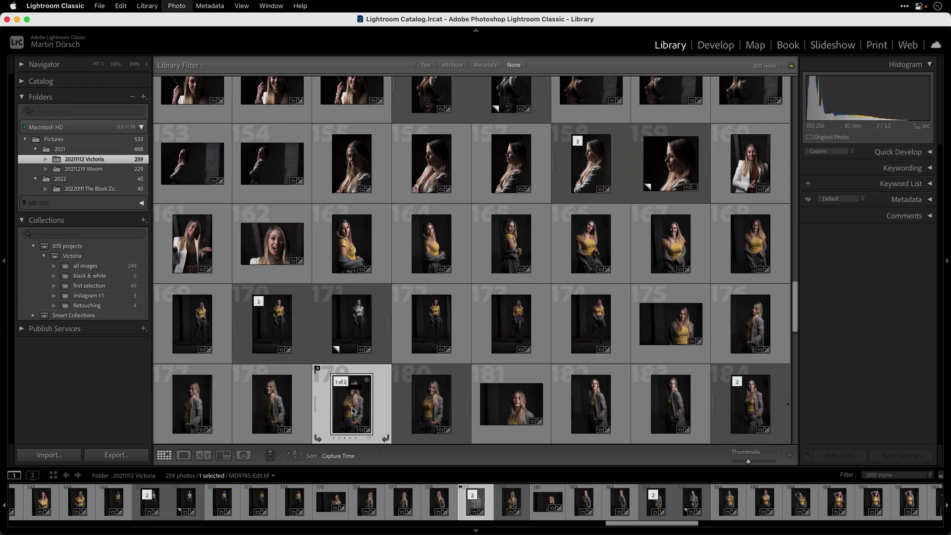
key(Return)
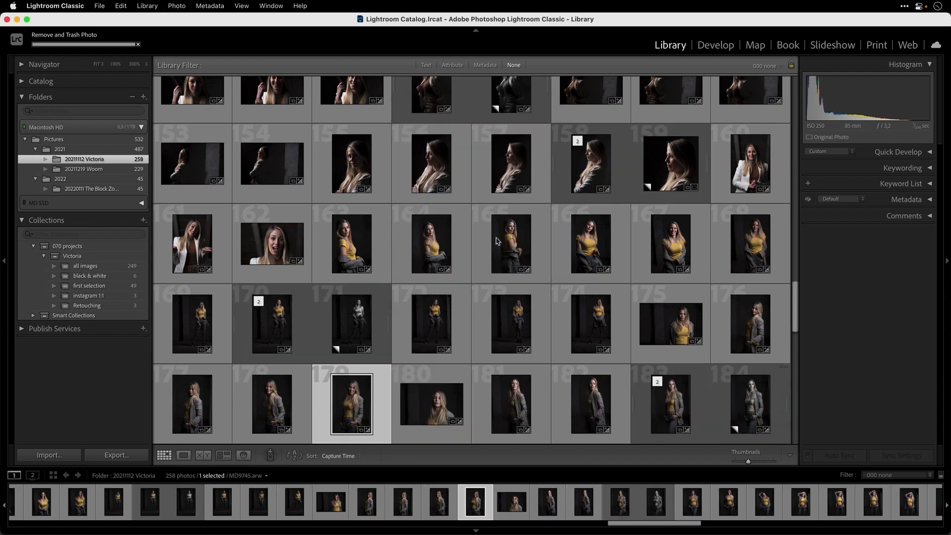
click(97, 306)
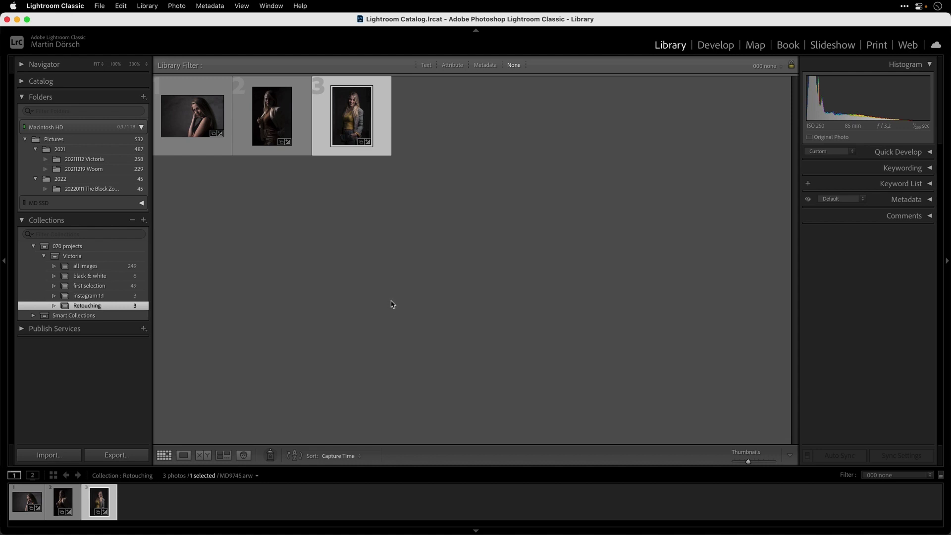
Set the file format for editing in Photoshop to PSD in the external editing preferences
click(73, 7)
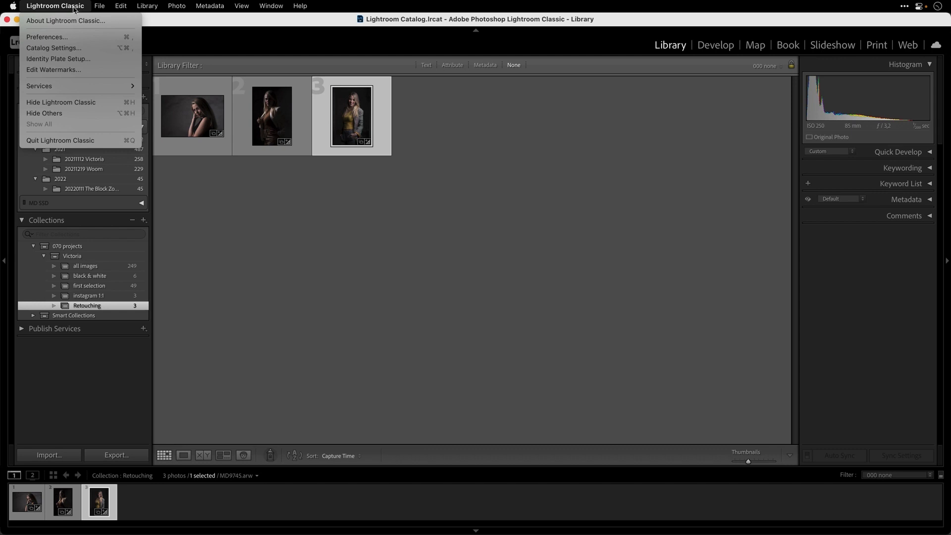
click(69, 37)
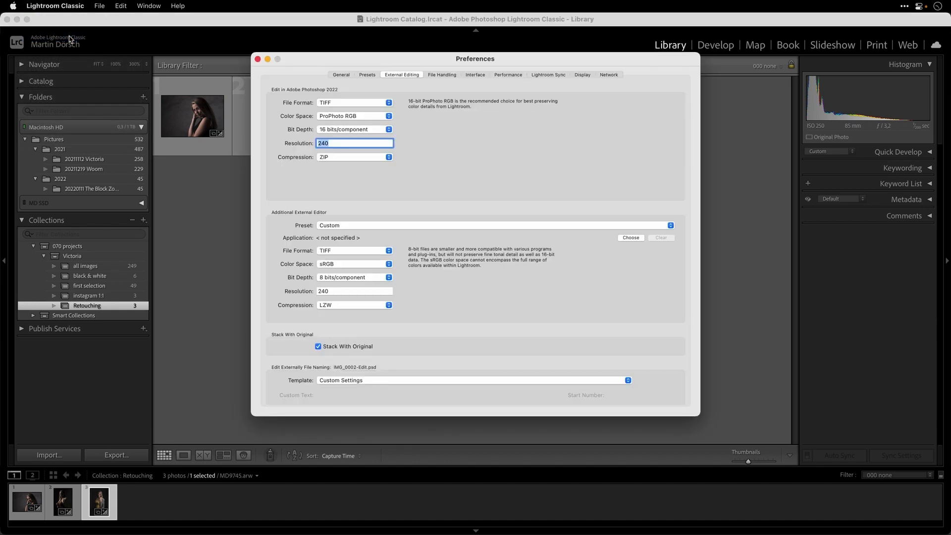
click(392, 76)
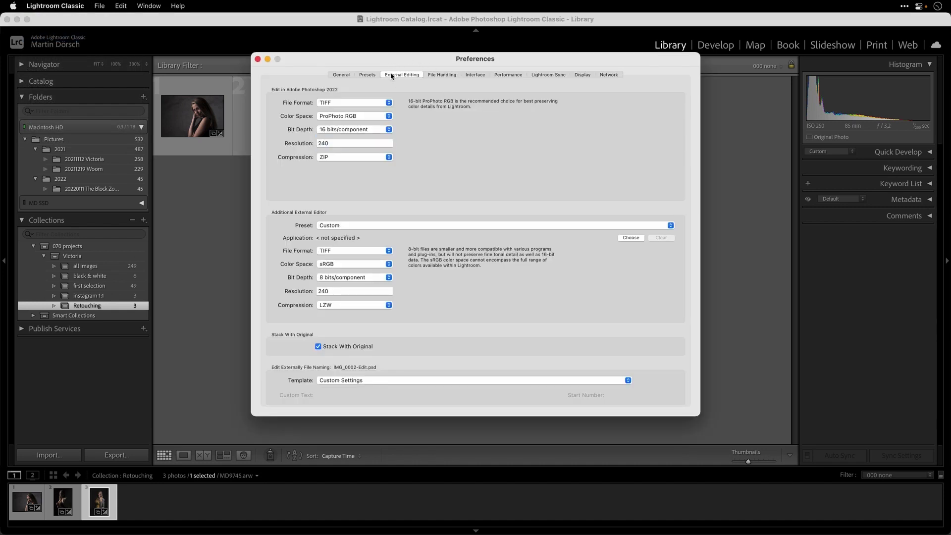
click(350, 76)
click(407, 76)
click(357, 103)
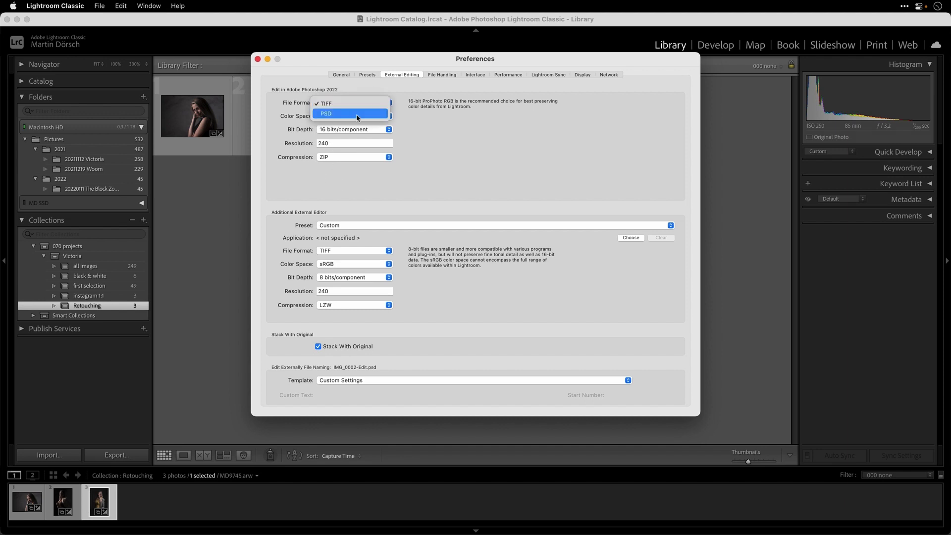
click(357, 114)
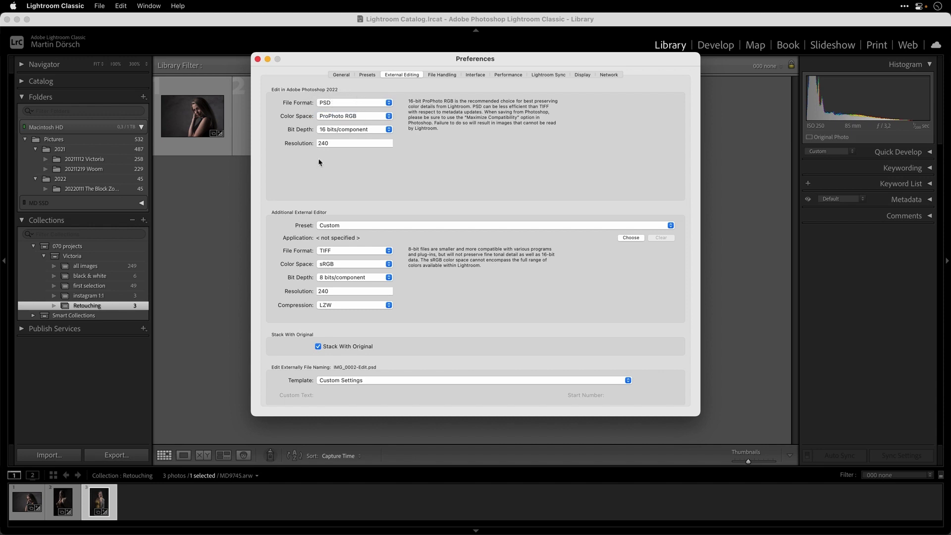
Set the Photoshop editing color space to Adobe RGB (1998), keep 16 bits/component, and close the preferences
click(358, 116)
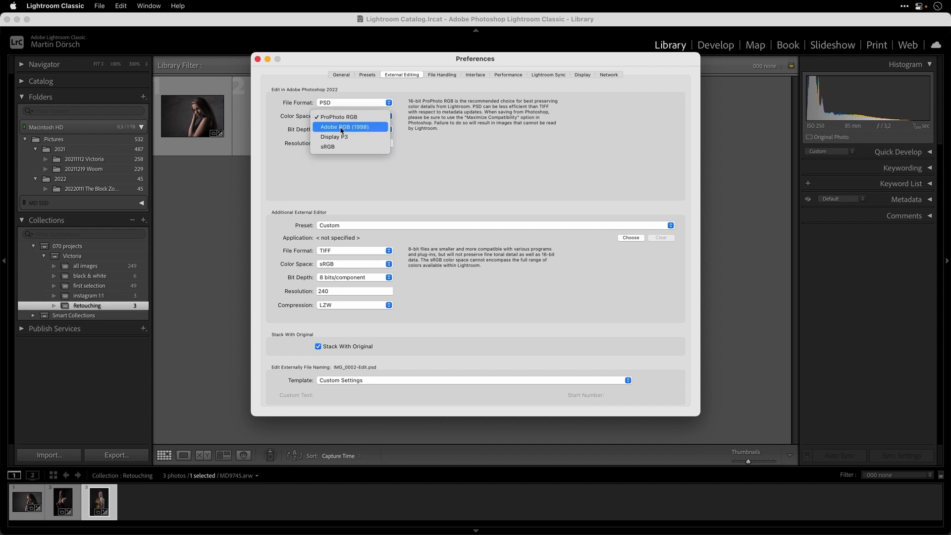
click(377, 130)
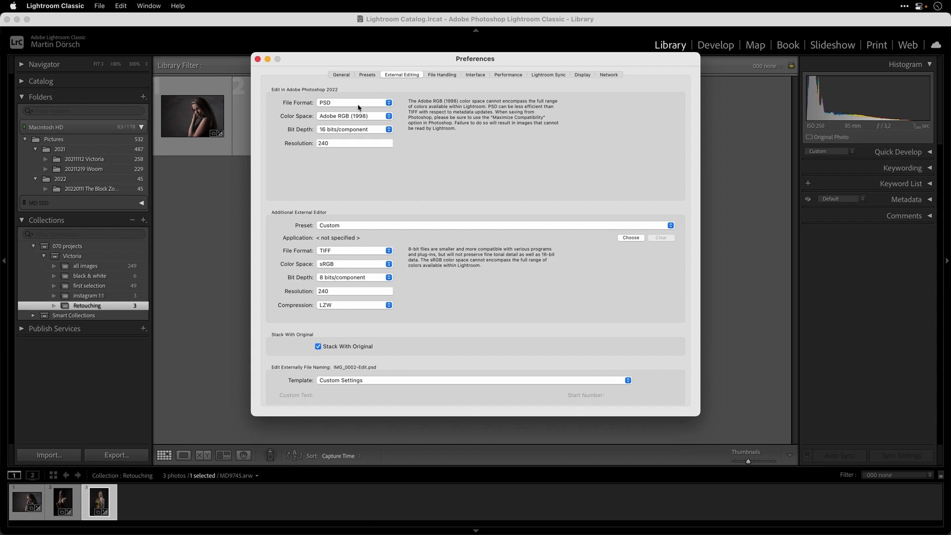
click(365, 131)
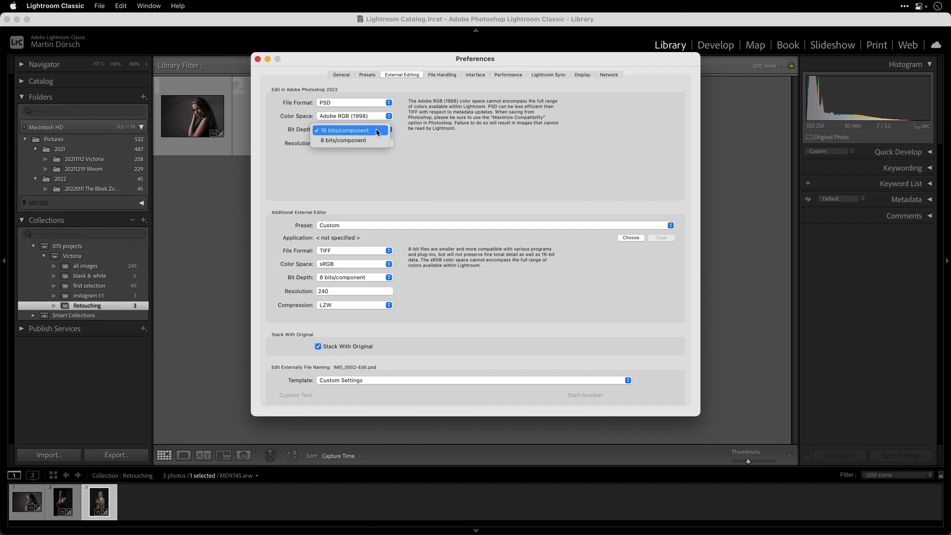
click(377, 131)
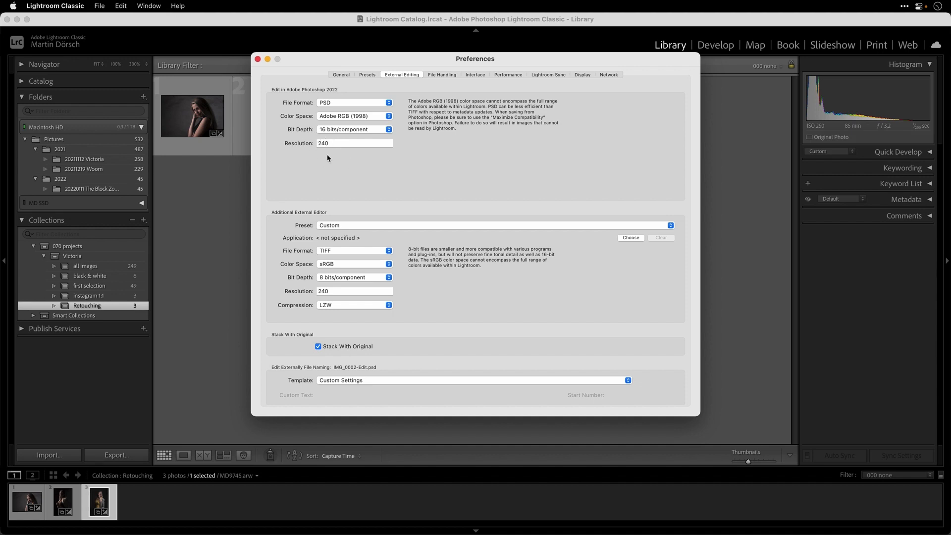
click(257, 59)
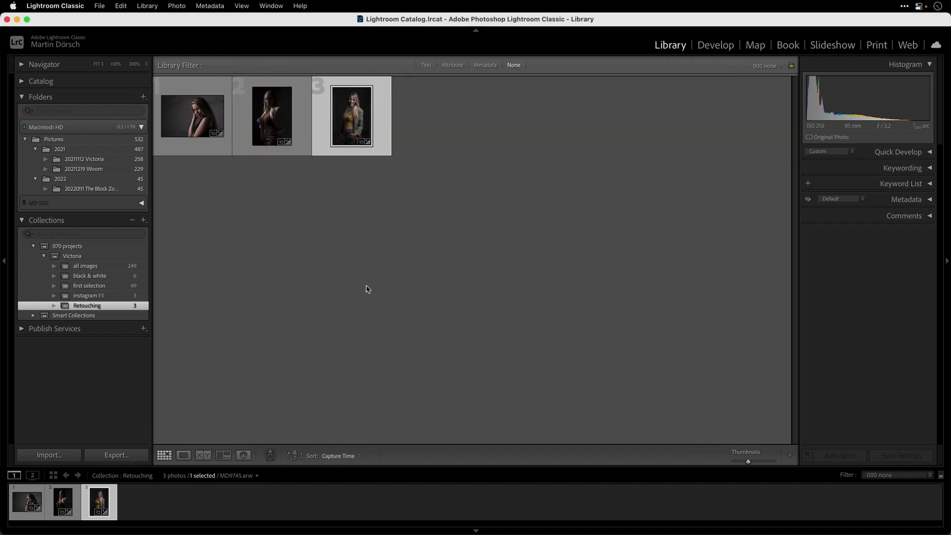
Switch to Photoshop and close the MD9745-Edit.tif document
key(super+Tab)
click(447, 270)
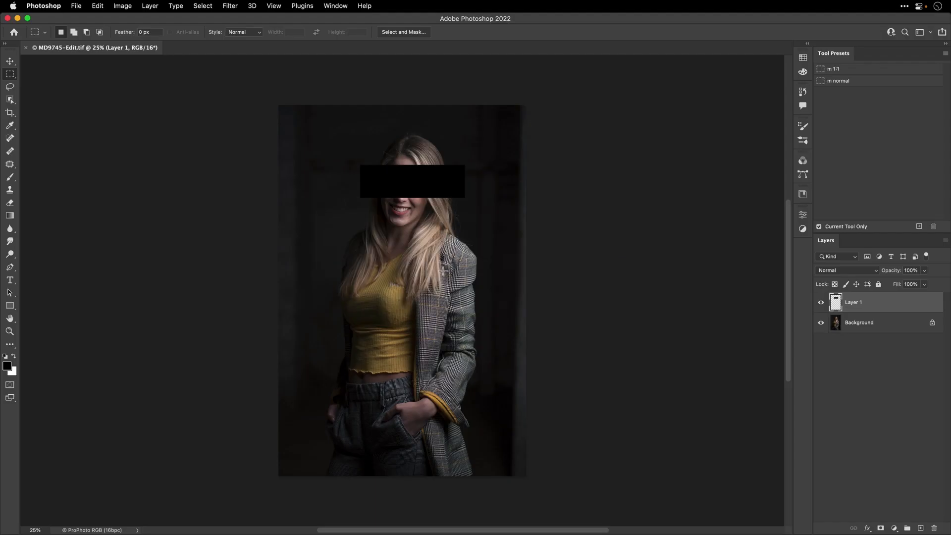
click(26, 47)
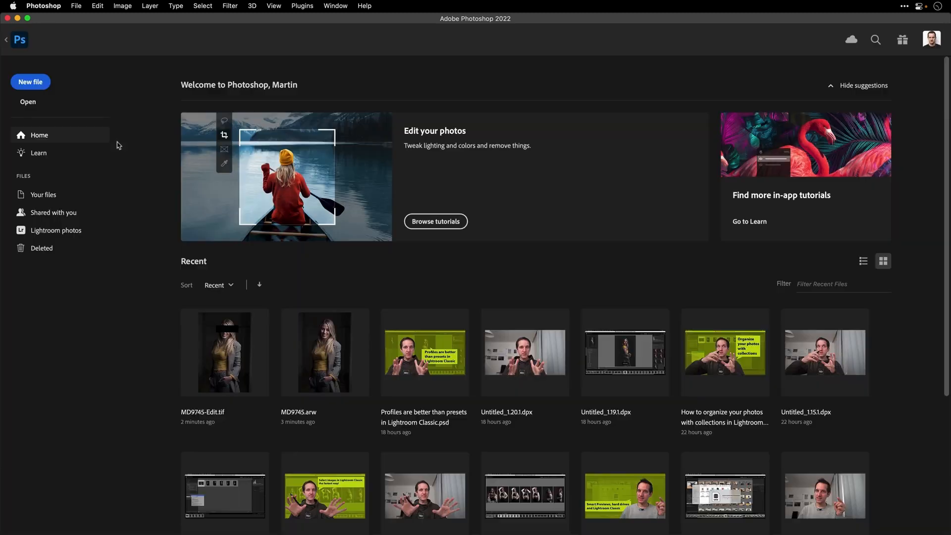
Set the RGB working space to Adobe RGB (1998) in the color settings and switch to Lightroom Classic
click(101, 8)
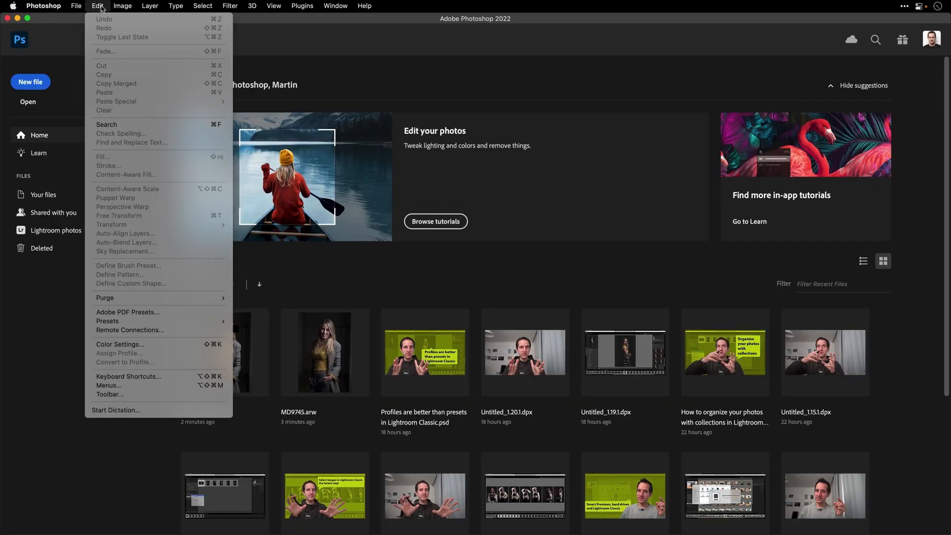
click(152, 347)
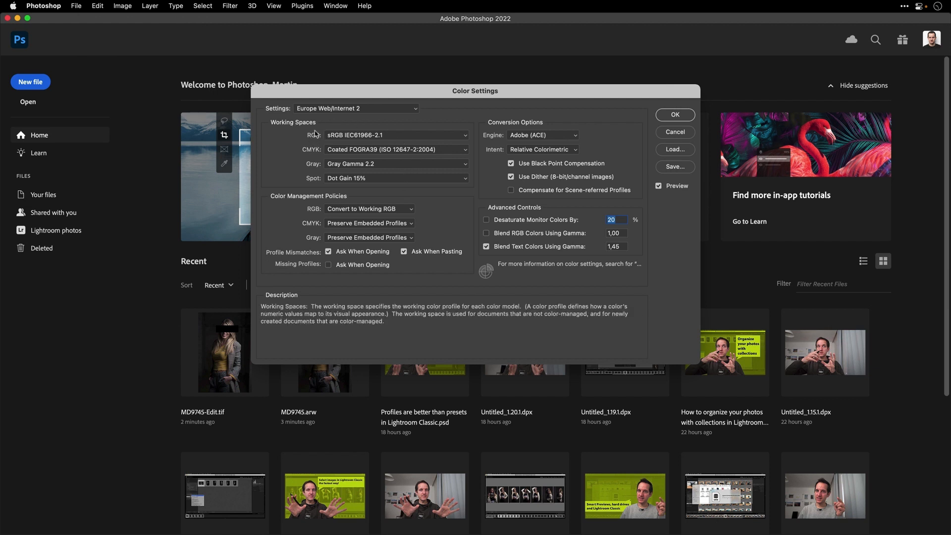
click(399, 137)
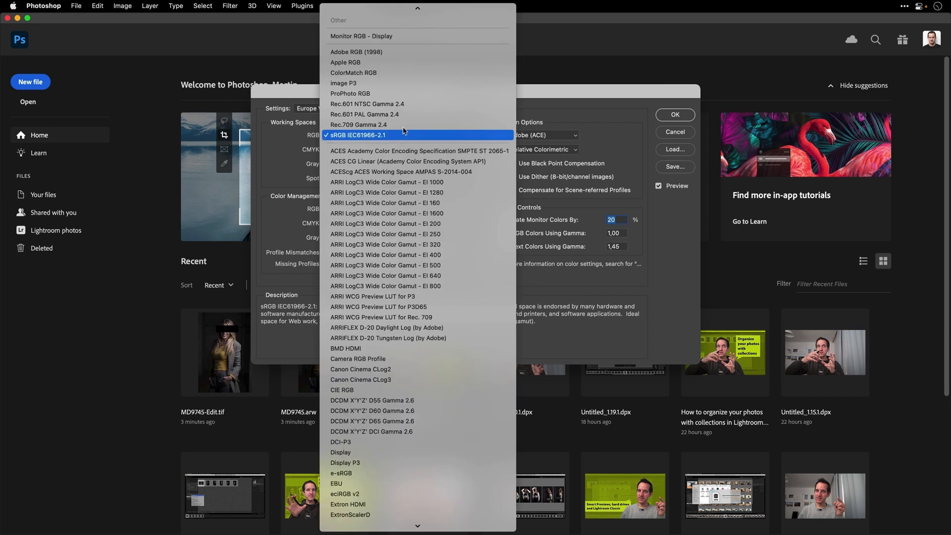
click(390, 53)
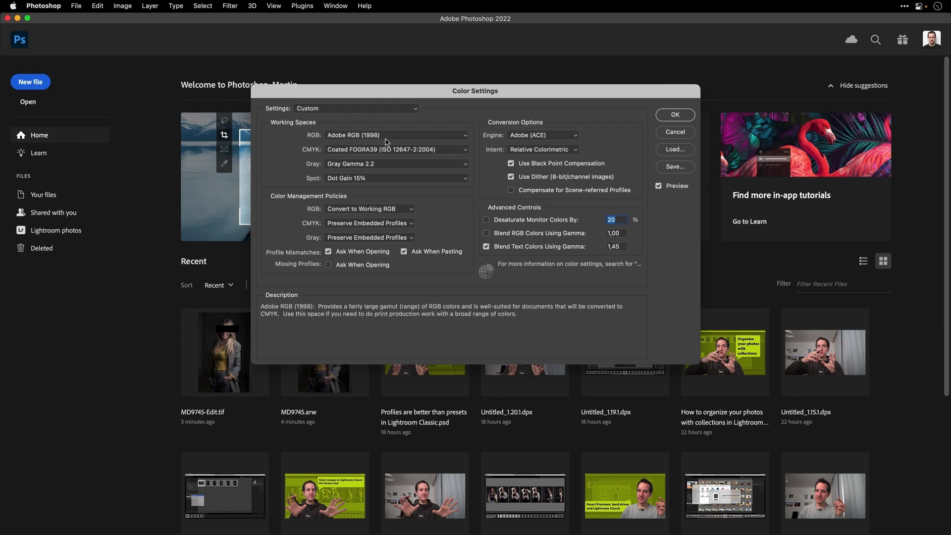
click(675, 117)
key(super+Tab)
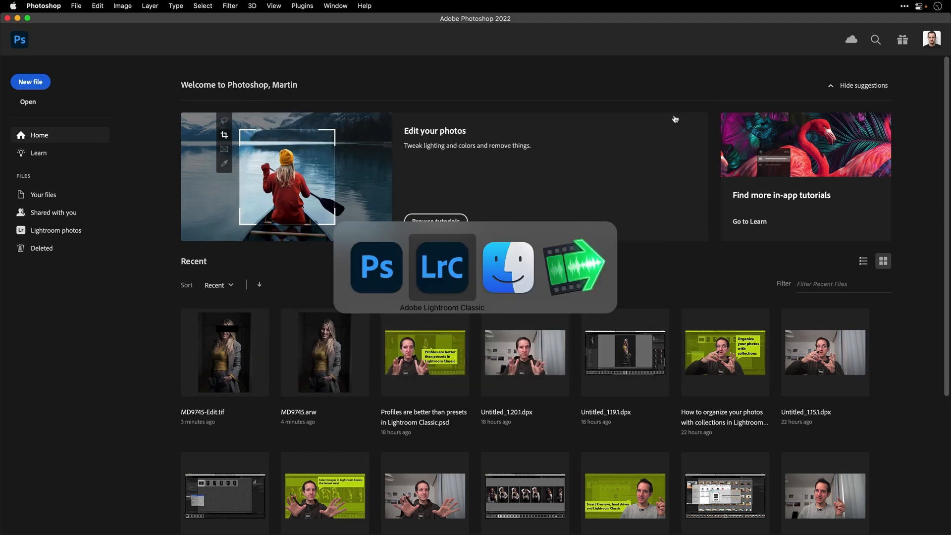
Switch to Lightroom Classic, open MD9745.arw in Adobe Photoshop 2022 for editing, and save the document
click(356, 131)
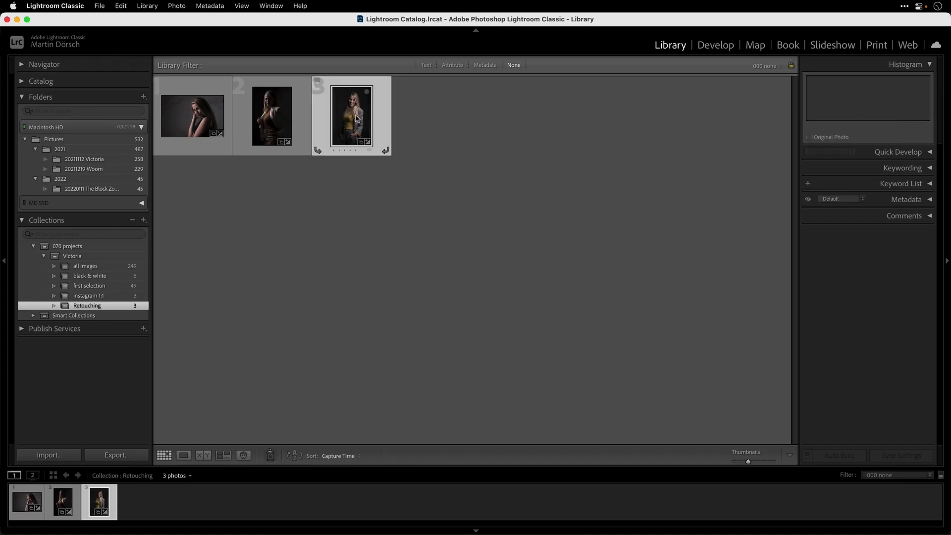
right_click(354, 107)
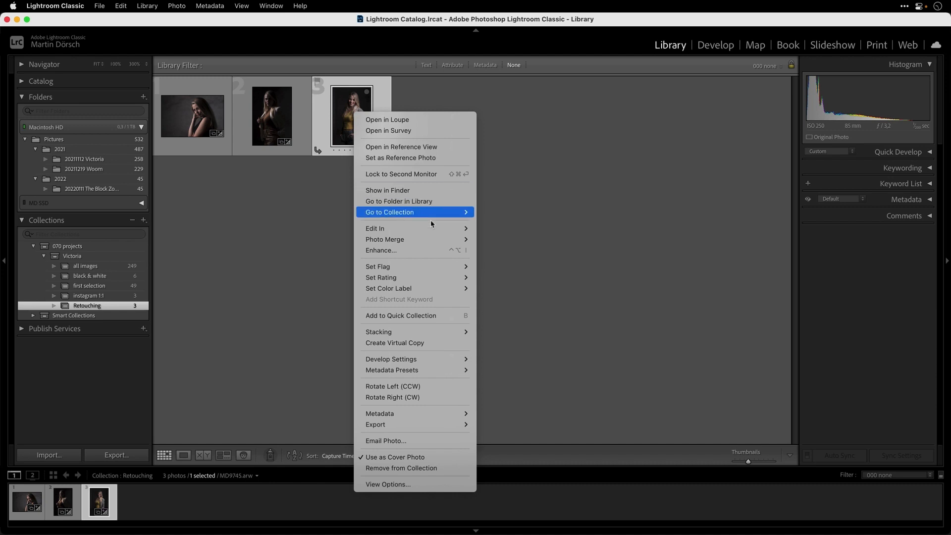
mouse_move(433, 230)
click(562, 229)
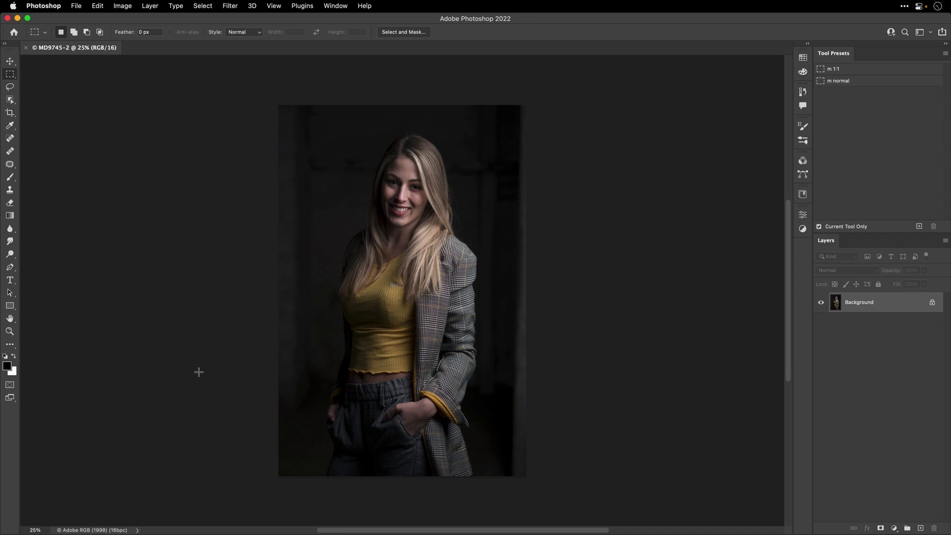
key(super+s)
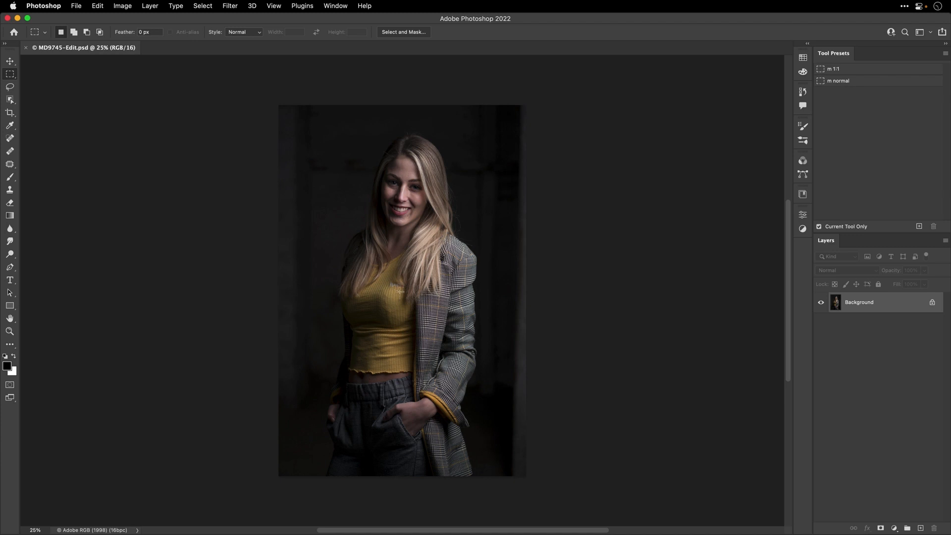
Add an empty layer above the Background and load the Spot Healing Brush preset "j d30 Härte100 Dru=Größe AlleEbenen"
key(super+shift+alt+n)
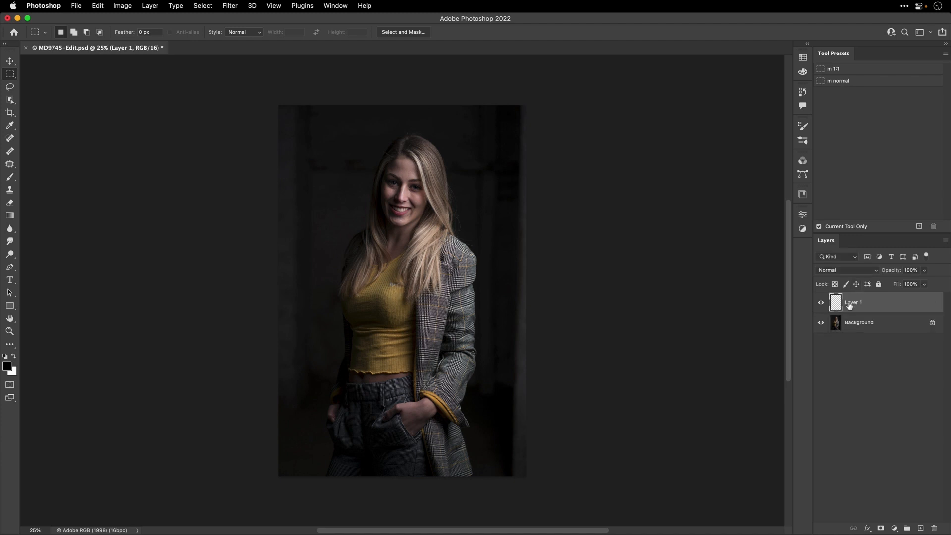
key(j)
drag(407, 171, 455, 167)
click(10, 139)
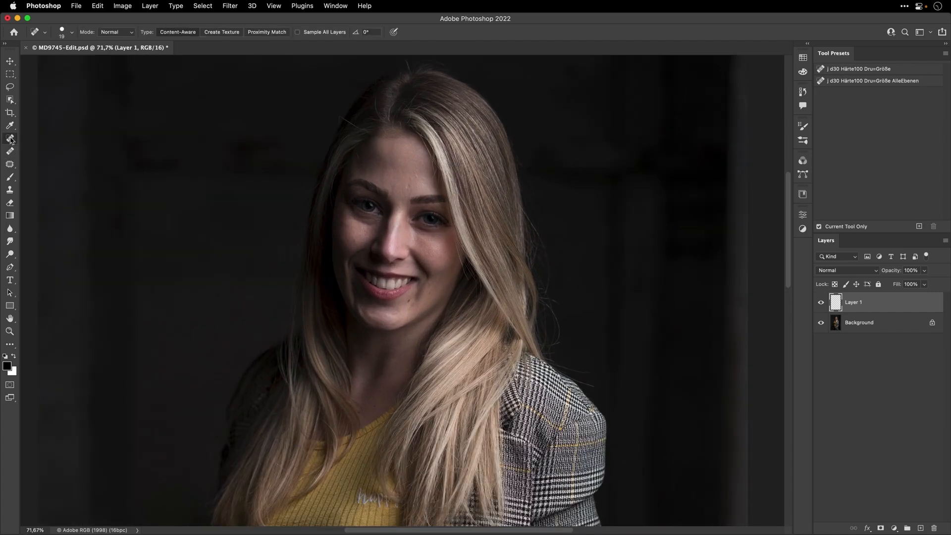
click(882, 82)
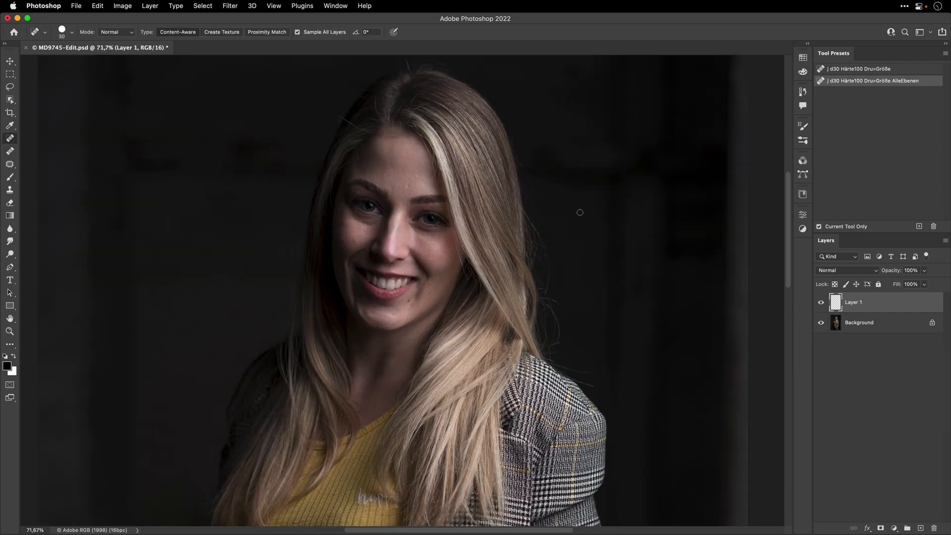
Heal the small skin blemishes on the woman's forehead, cheek and chin on the new layer
mouse_move(409, 182)
mouse_down()
mouse_move(431, 182)
mouse_move(410, 179)
mouse_up()
click(409, 190)
click(419, 167)
click(407, 187)
click(383, 193)
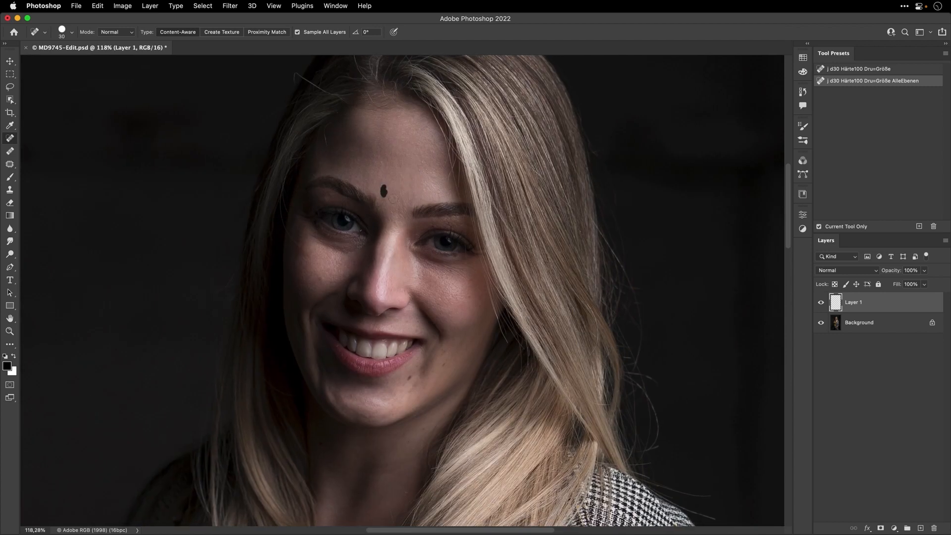
click(322, 281)
click(409, 379)
click(412, 180)
click(387, 196)
Save the retouched PSD with Maximize Compatibility enabled
mouse_move(410, 395)
mouse_down()
mouse_move(379, 394)
mouse_move(343, 311)
mouse_up()
key(h)
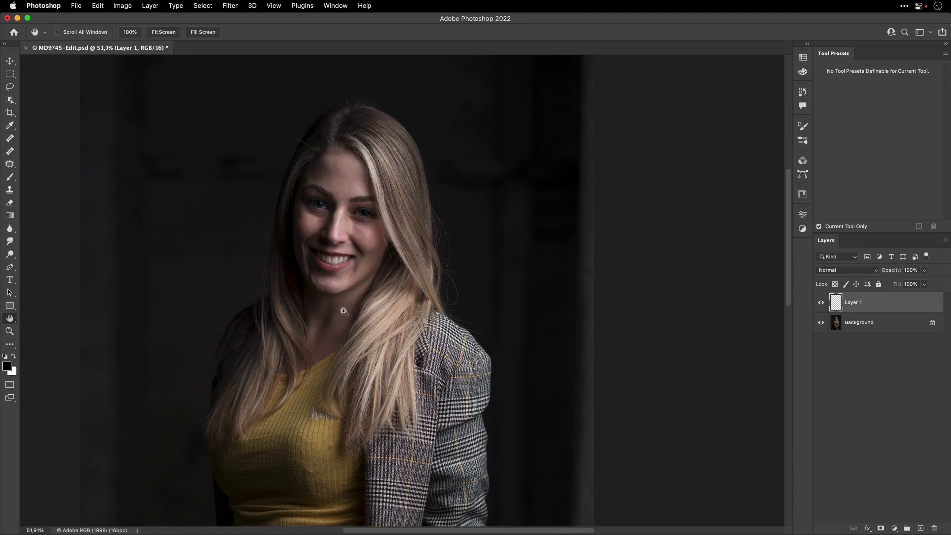
key(super+s)
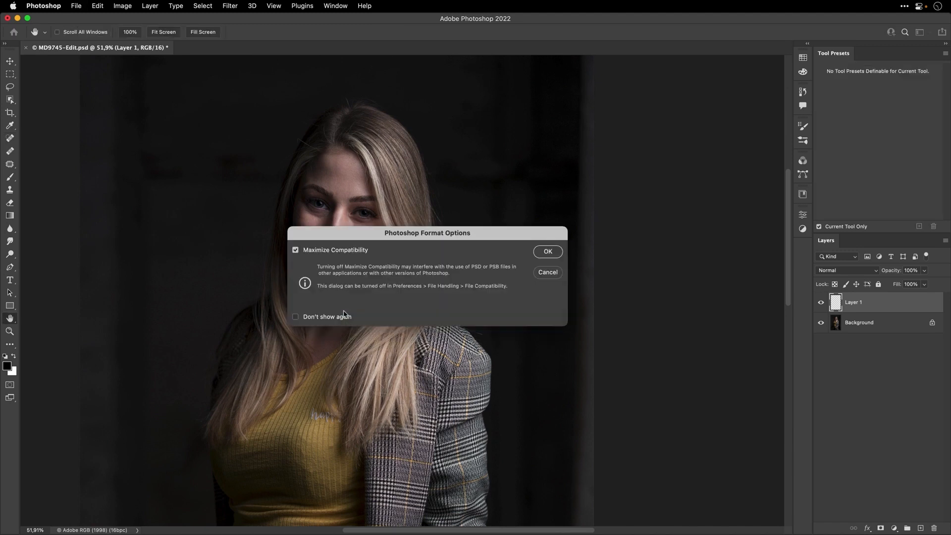
click(547, 253)
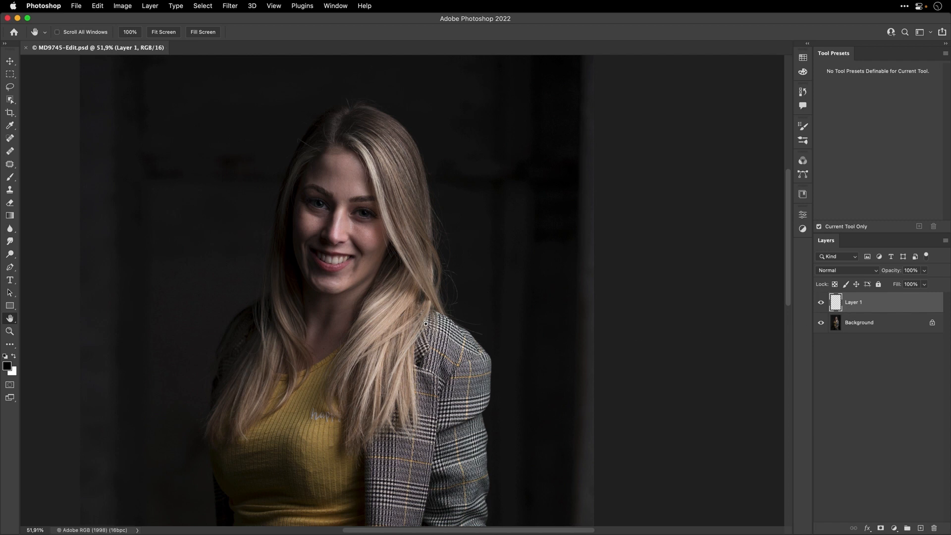
Close the retouched document and switch to Lightroom Classic
key(super+w)
key(super+Tab)
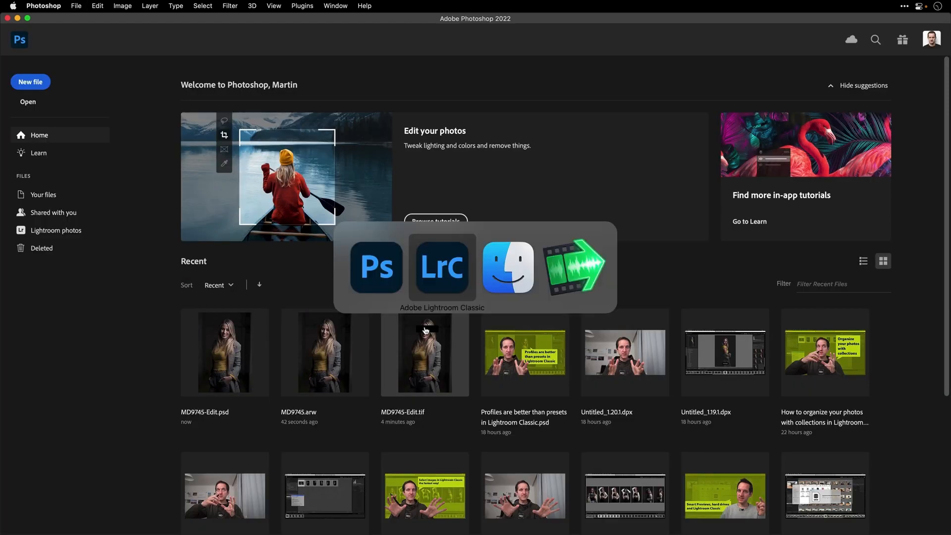
click(435, 265)
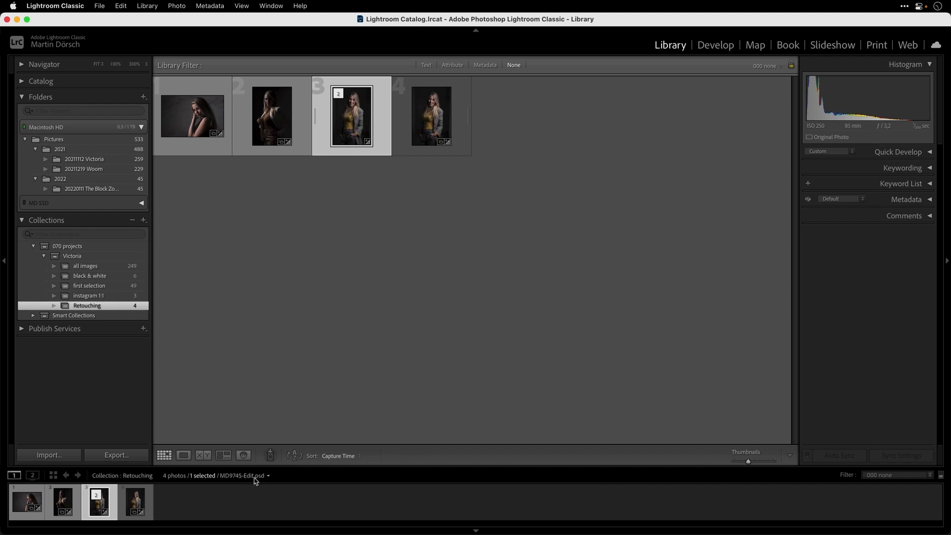
Compare the MD9745 raw file with its PSD and review the Photoshop editing options for MD9745-Edit.psd without opening it
click(440, 120)
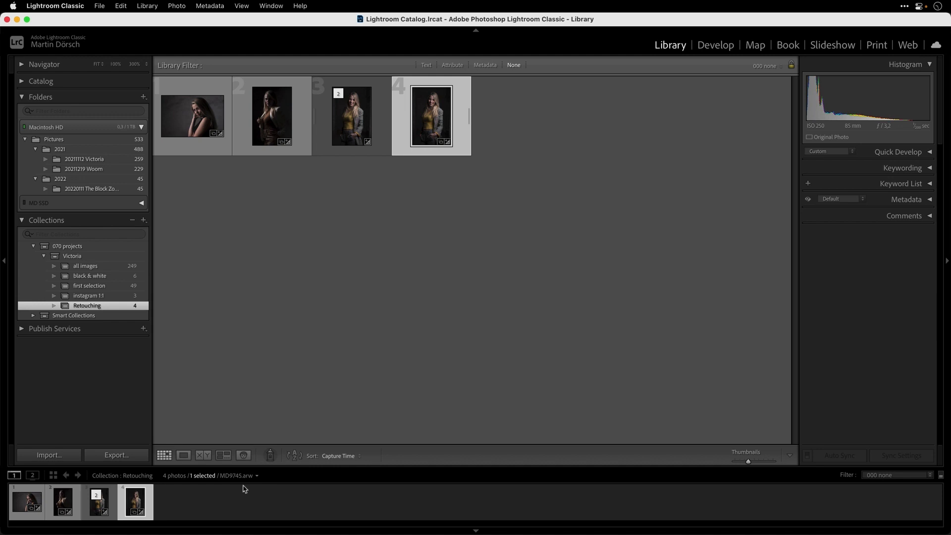
click(357, 117)
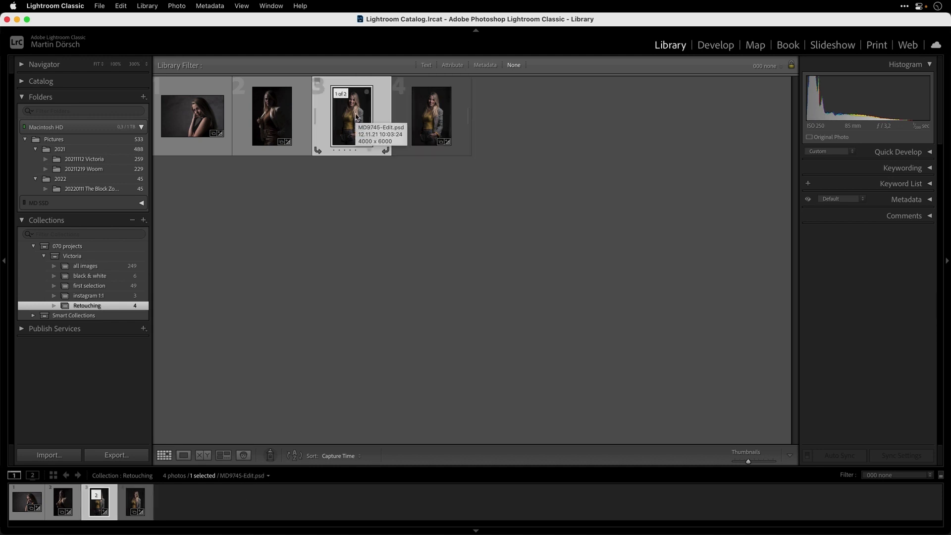
right_click(356, 117)
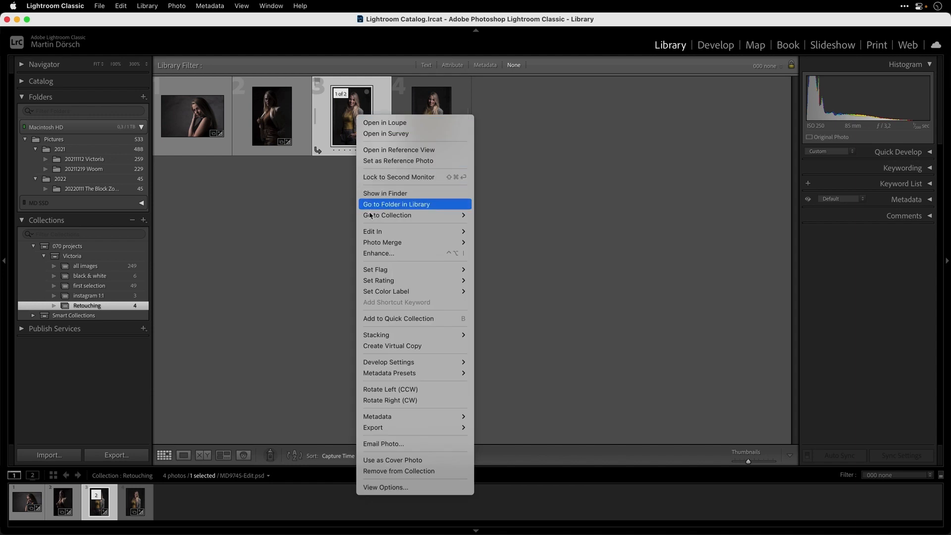
mouse_move(384, 233)
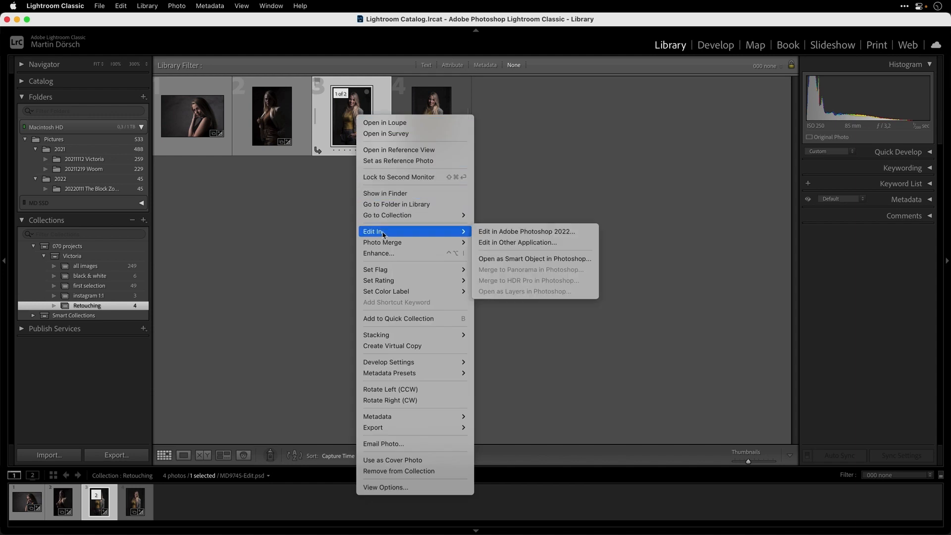
click(569, 233)
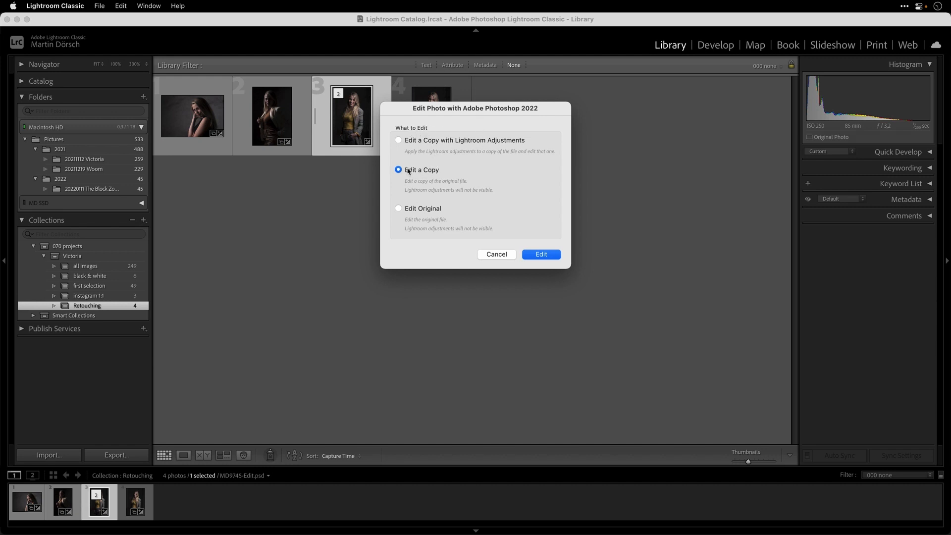
click(428, 210)
click(451, 141)
click(497, 254)
Convert MD9745-Edit.psd to Black & White in the Develop module and return to the Library grid
key(d)
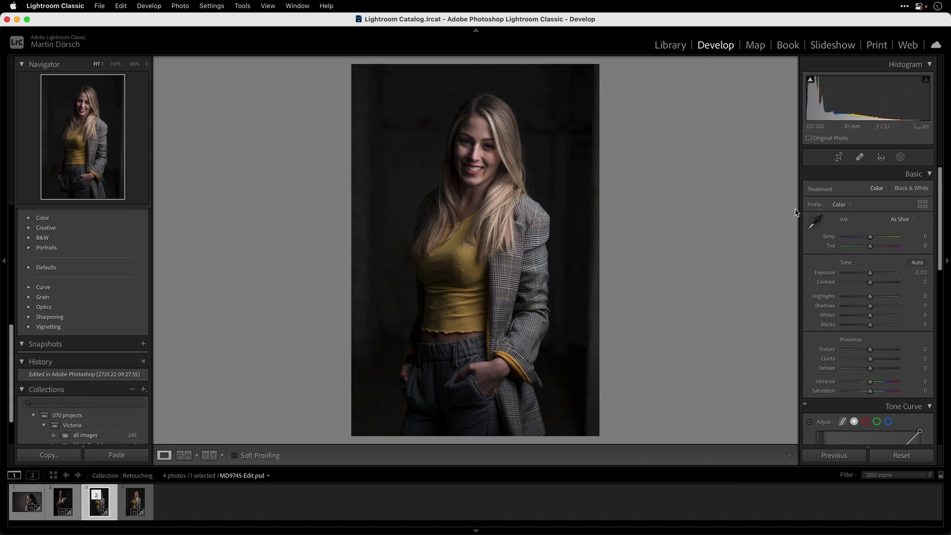
click(912, 189)
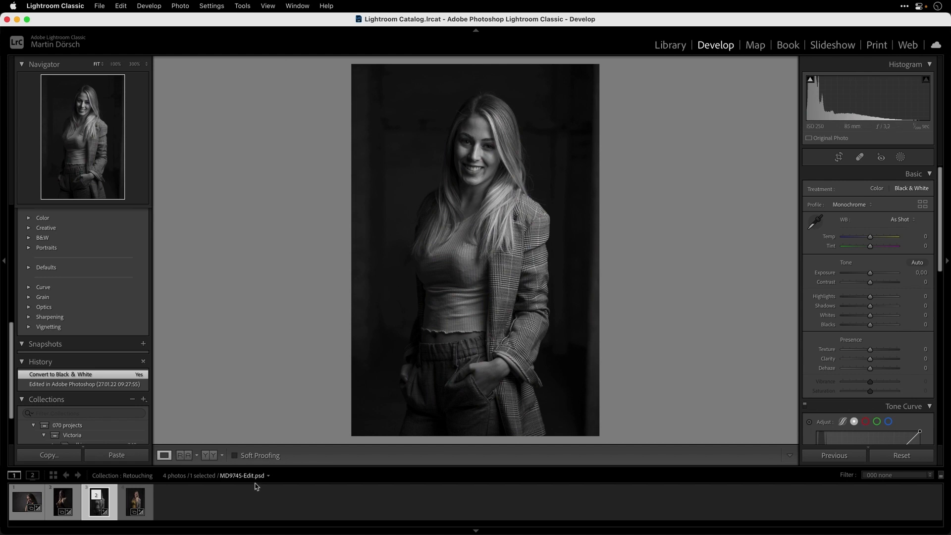
key(g)
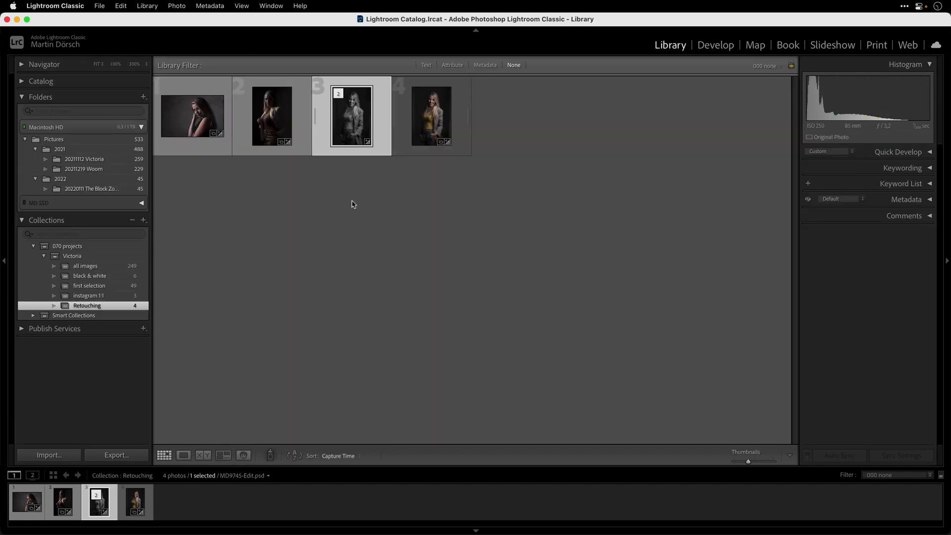
Open MD9745-Edit.psd in Adobe Photoshop 2022 with the Edit Original option
right_click(350, 116)
mouse_move(404, 231)
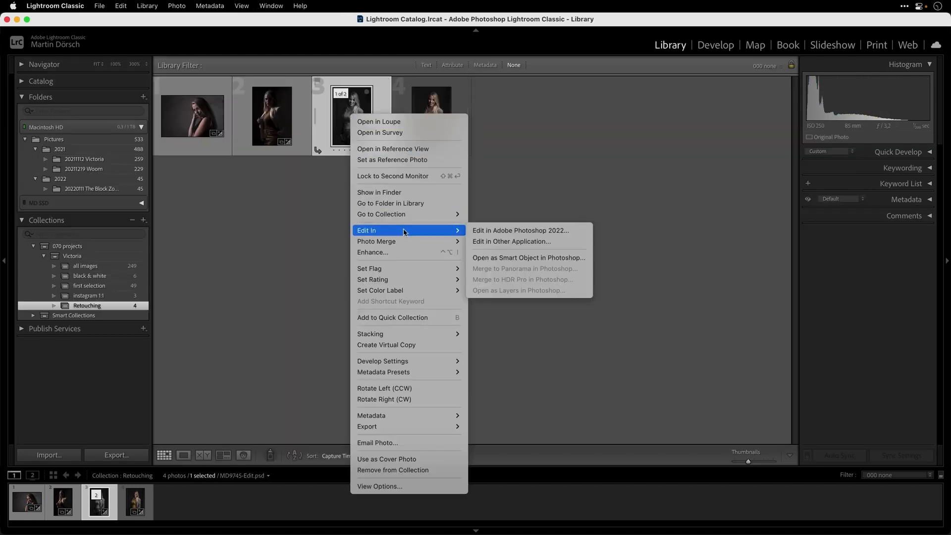
click(518, 231)
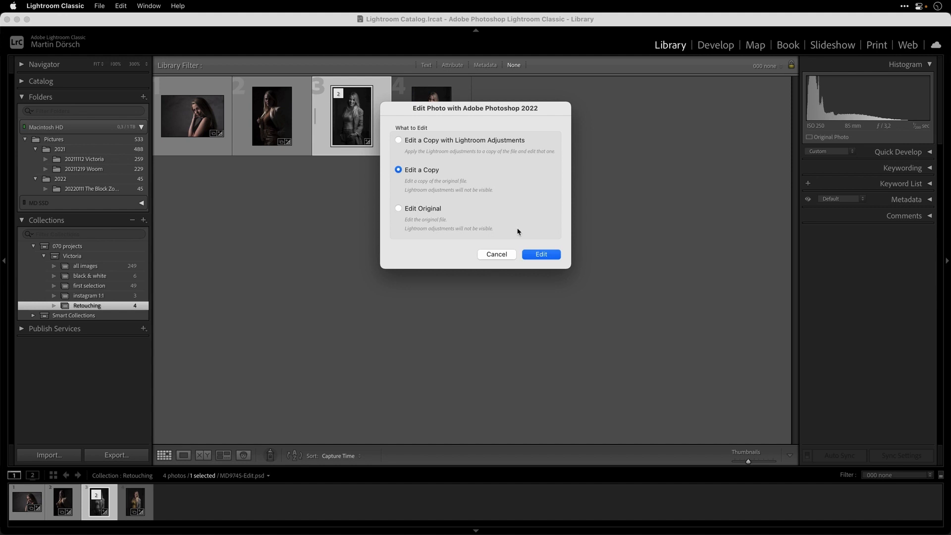
click(448, 143)
click(431, 169)
click(422, 209)
click(543, 256)
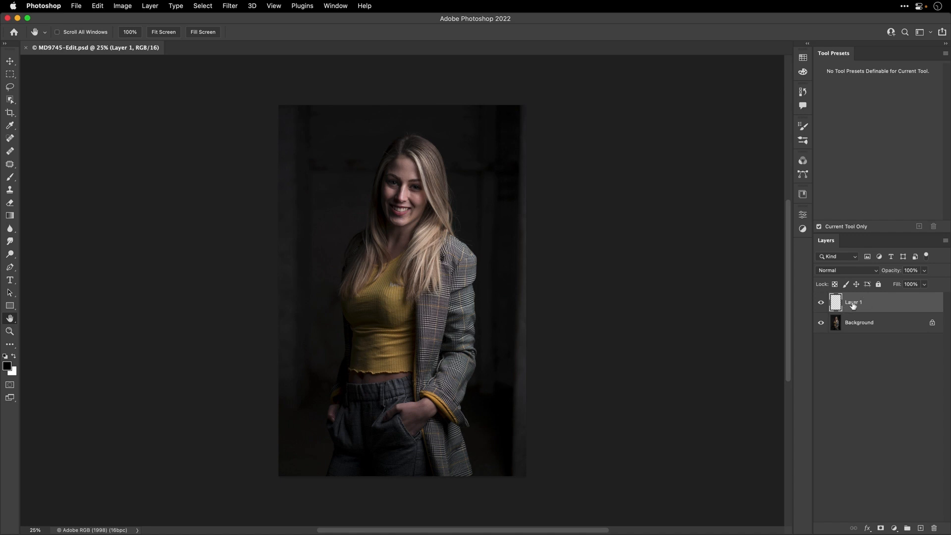
Add another empty layer above Layer 1 and activate the Spot Healing Brush
scroll(434, 186, up, 5)
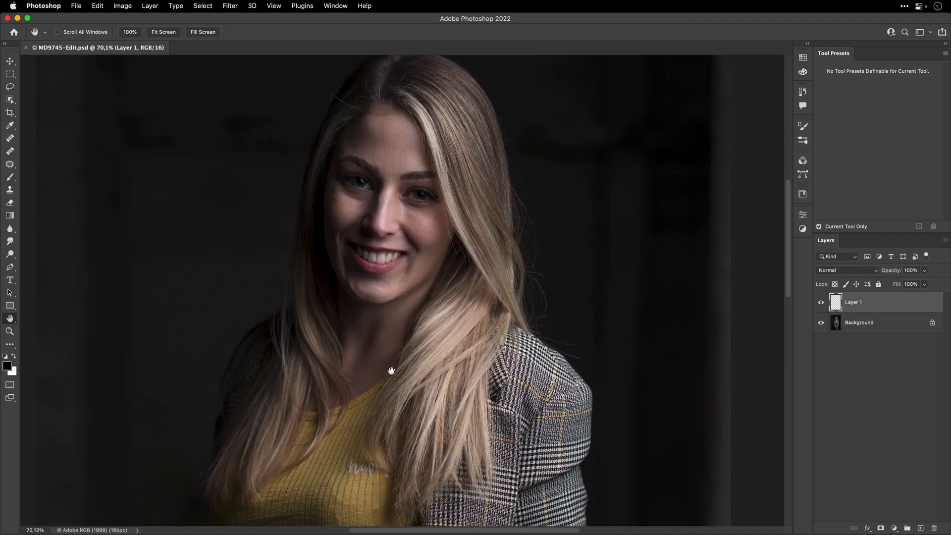
drag(388, 371, 373, 312)
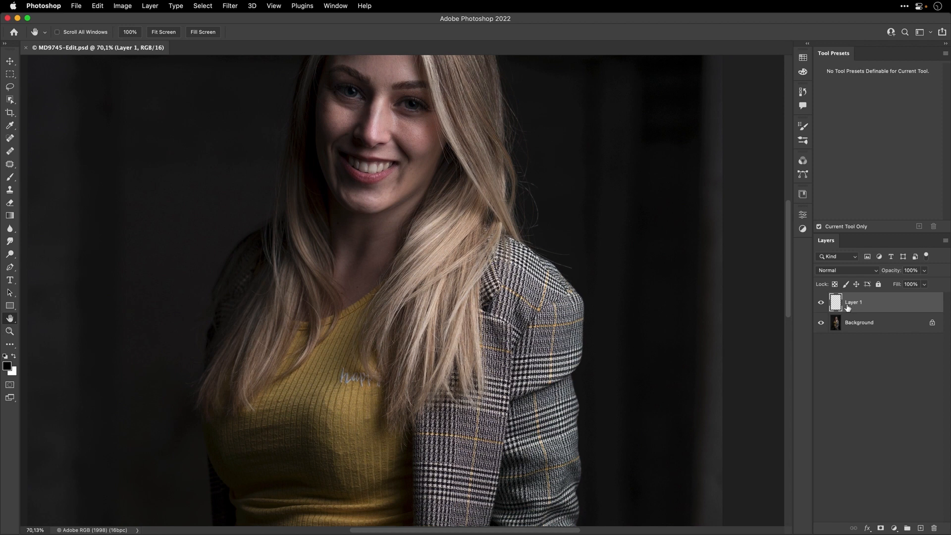
key(super+alt+shift+n)
key(j)
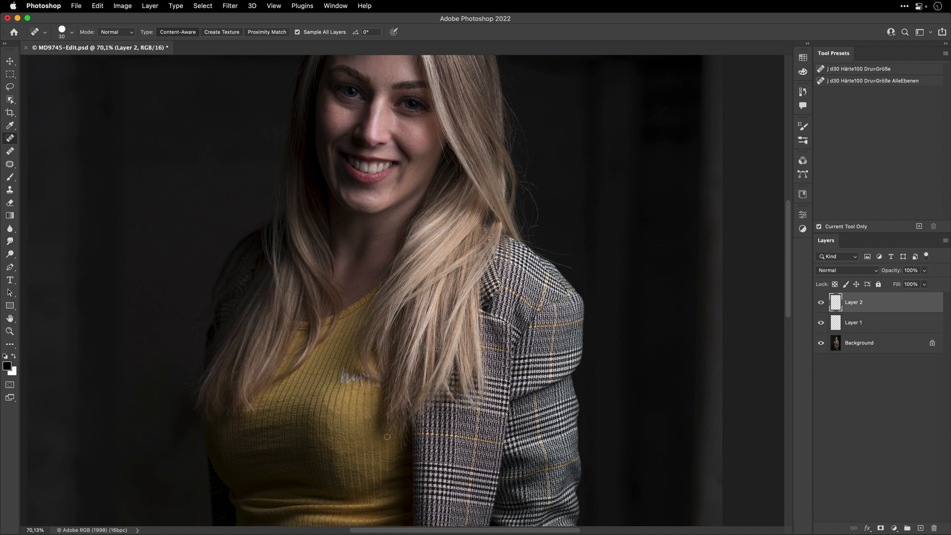
Save and close the layered PSD and switch to Lightroom Classic
scroll(458, 425, down, 5)
key(super+s)
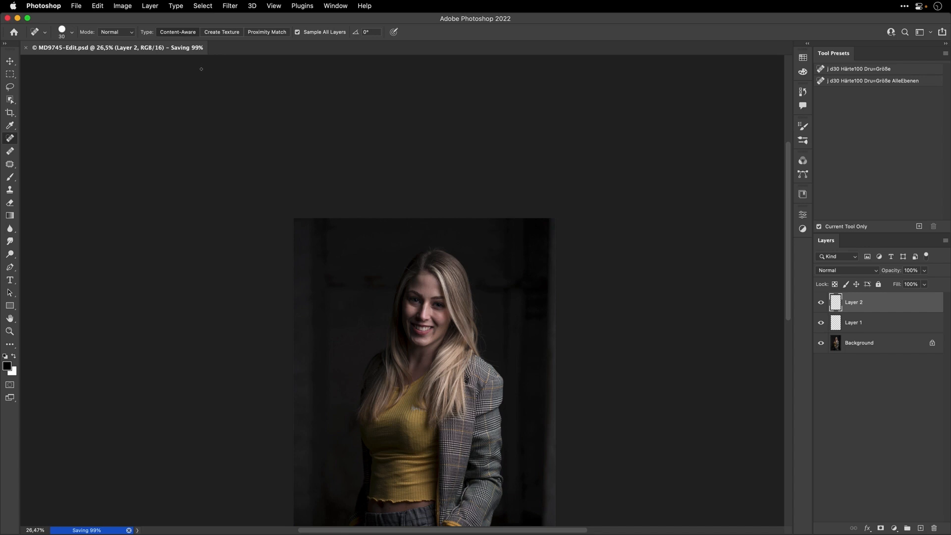
key(super+w)
key(super+Tab)
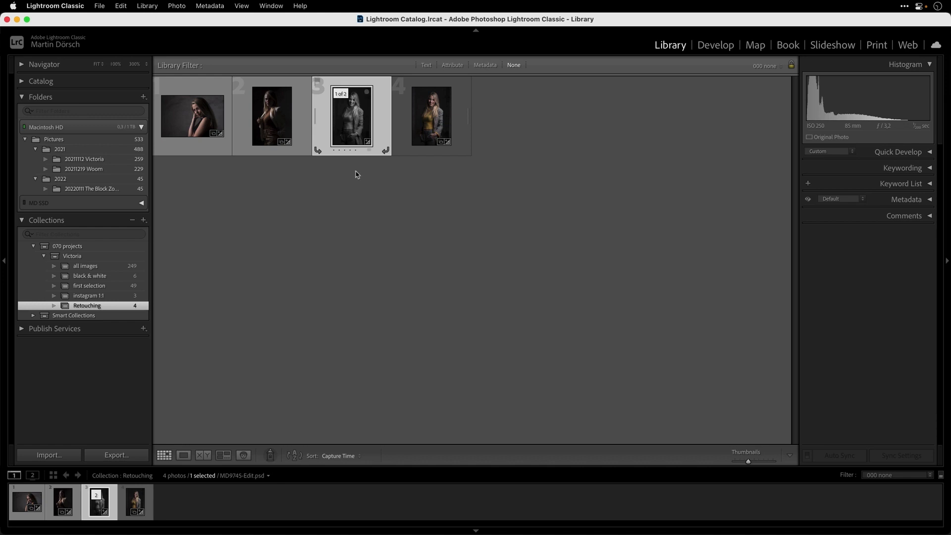
Develop MD9713.arw with Exposure +0,60, Highlights −17 and Shadows +46
key(e)
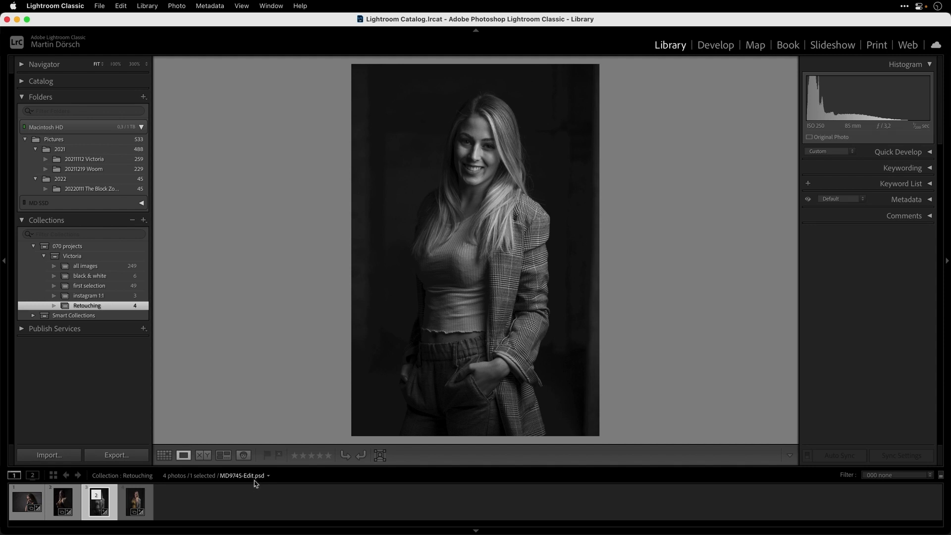
click(64, 501)
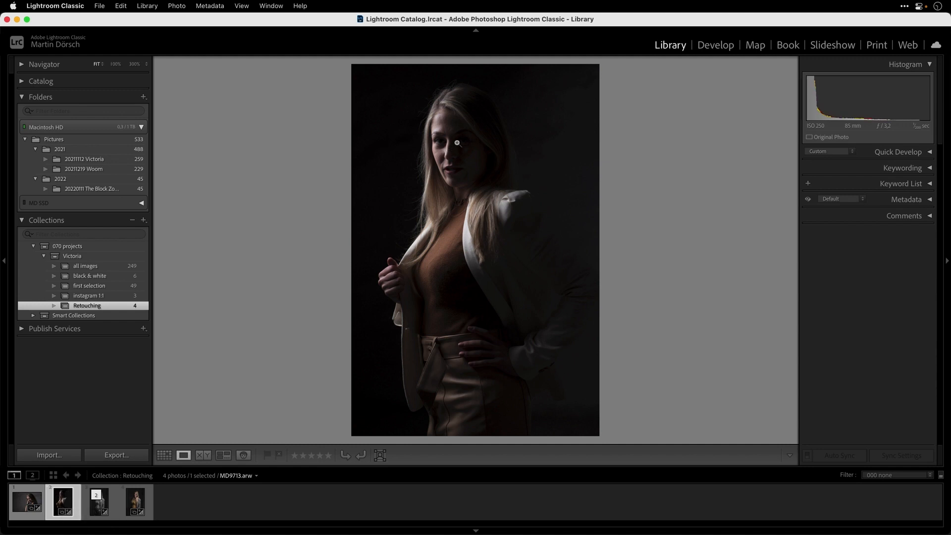
key(d)
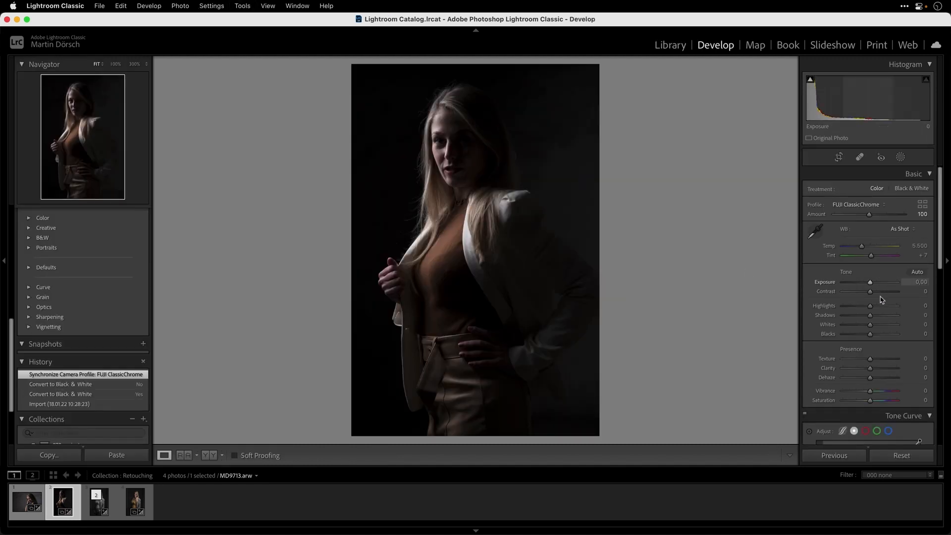
drag(870, 317, 880, 314)
drag(870, 282, 864, 308)
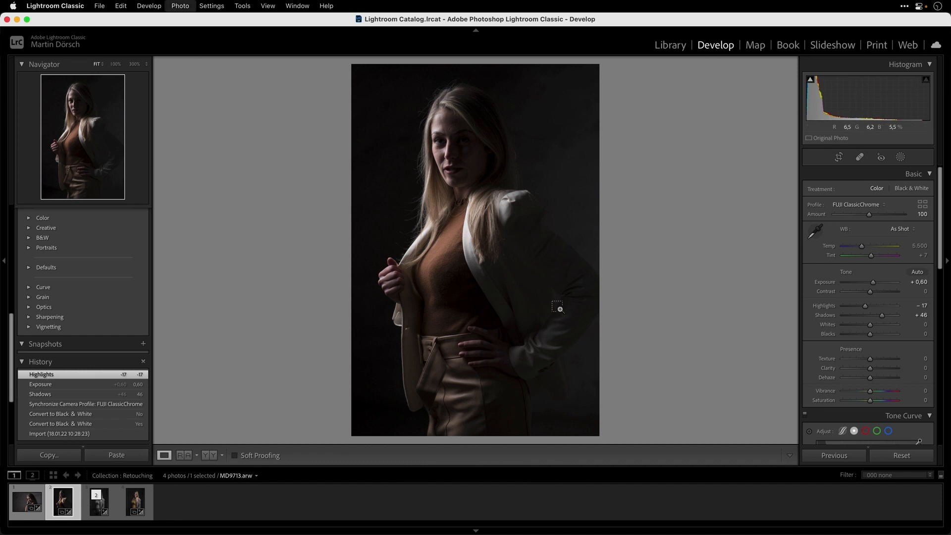
Open MD9713.arw in Photoshop and add an empty layer above its Background
key(super+e)
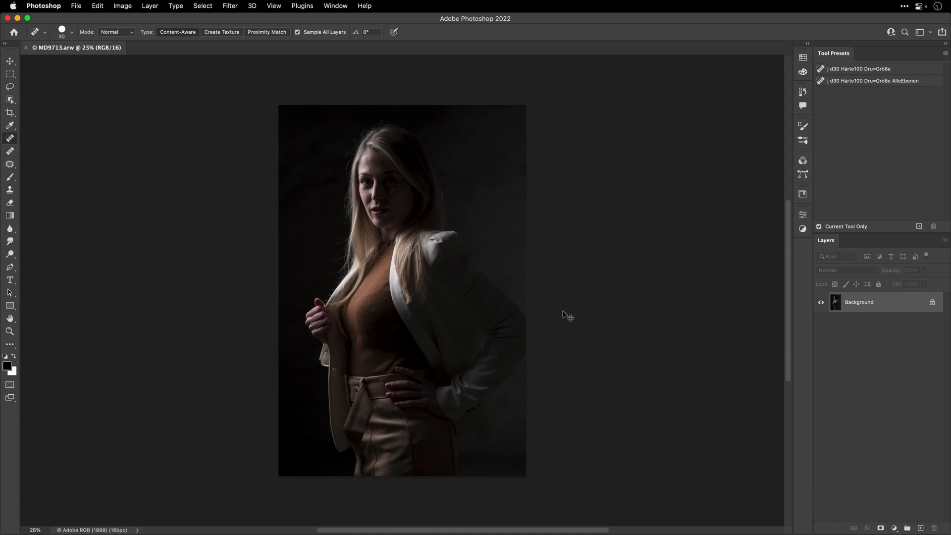
key(super+shift+n)
key(Return)
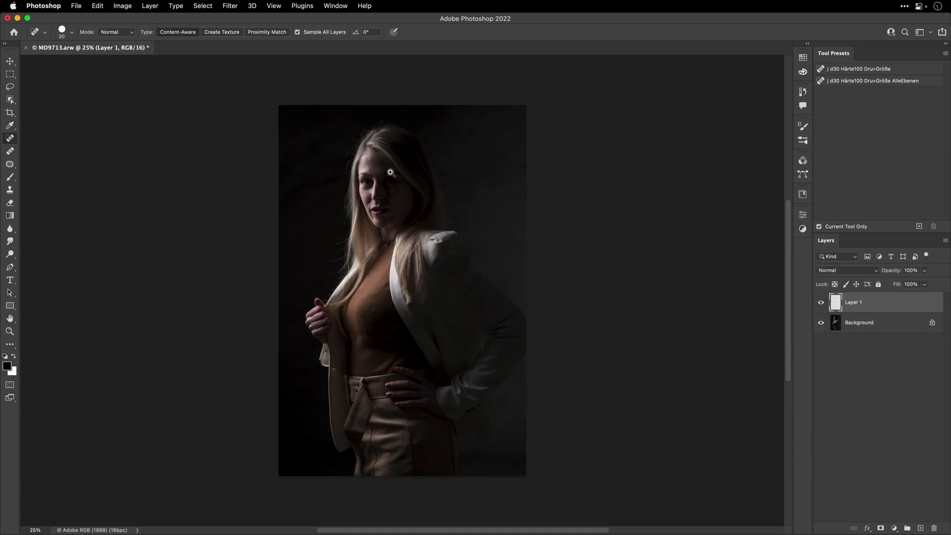
Retouch small spots on the woman's forehead, cheek and face on Layer 1 with the Spot Healing Brush
scroll(394, 158, up, 5)
click(396, 155)
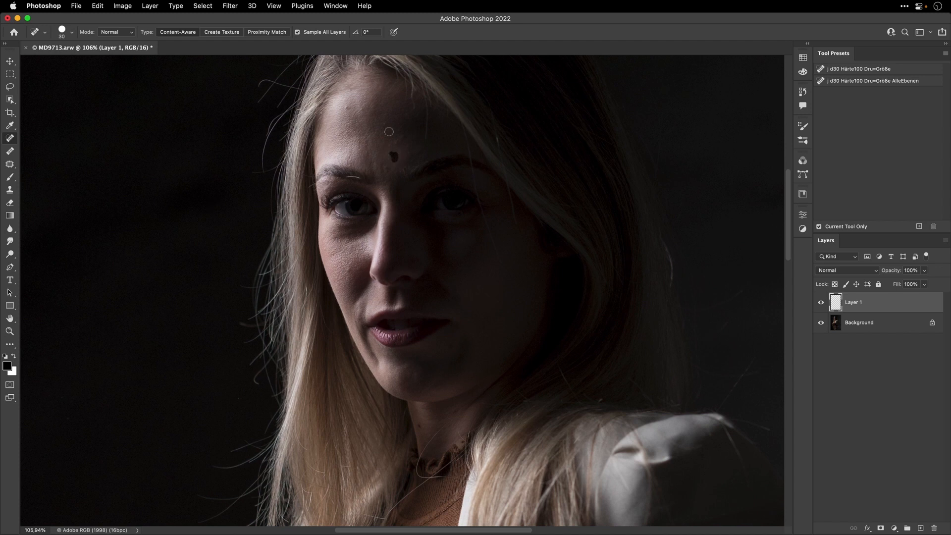
drag(348, 273, 349, 263)
scroll(437, 157, up, 3)
drag(368, 133, 381, 118)
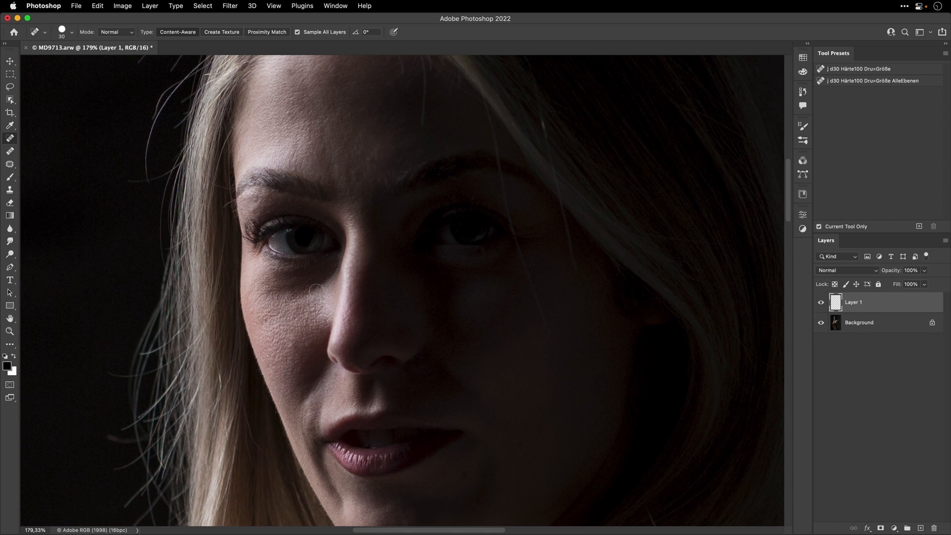
drag(445, 342, 382, 337)
drag(493, 383, 343, 260)
drag(379, 347, 337, 348)
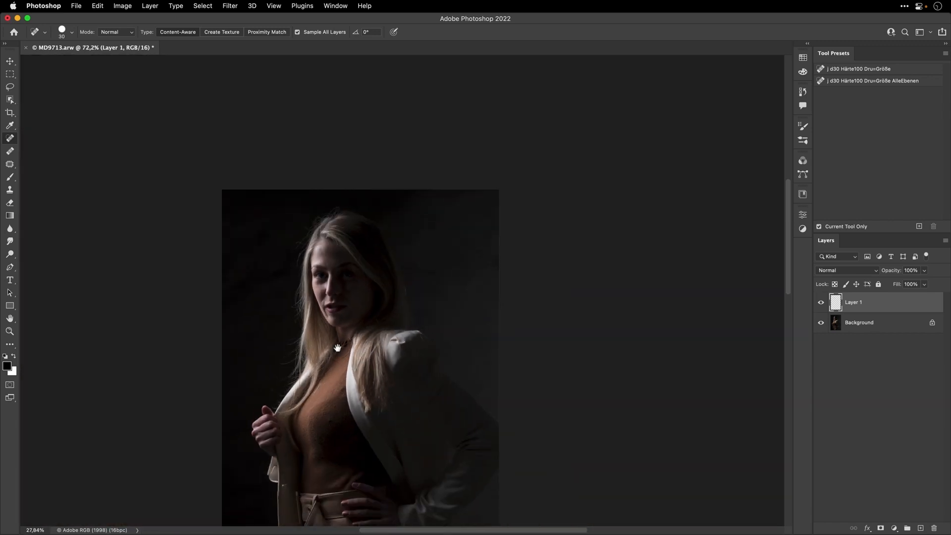
Save and close the retouched MD9713 document and switch to Lightroom Classic
key(super+w)
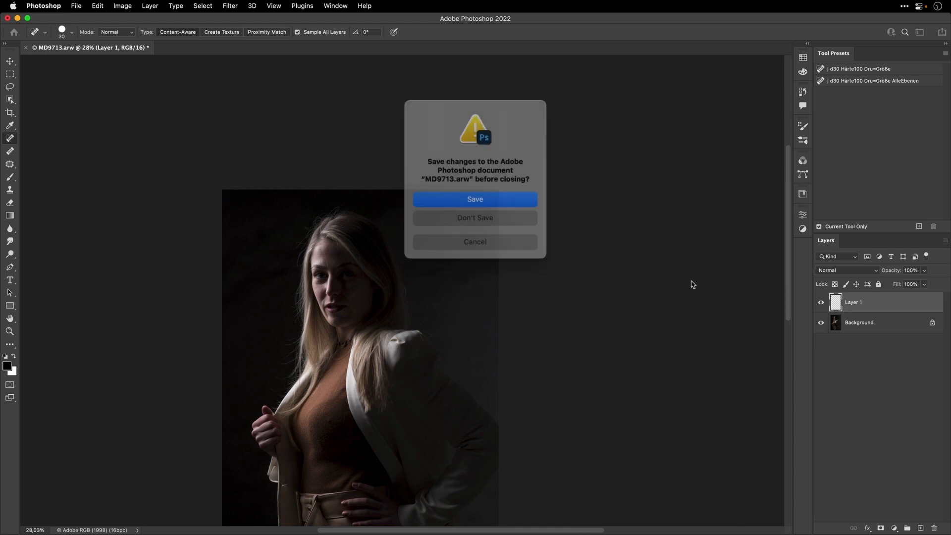
click(484, 199)
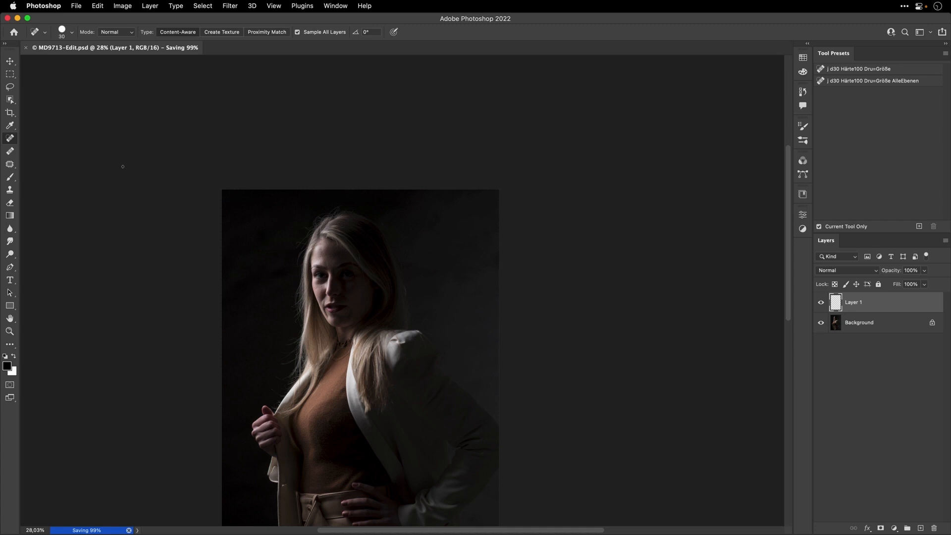
key(super+Tab)
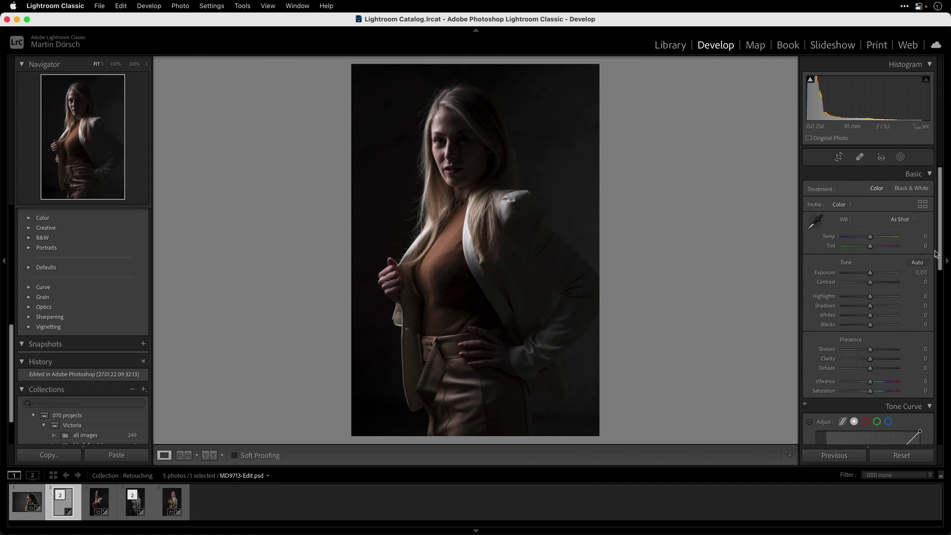
Convert MD9713-Edit.psd to black and white with the Ilford HP5 Plus 400 profile and set Exposure +0,55 and Shadows +27
click(920, 191)
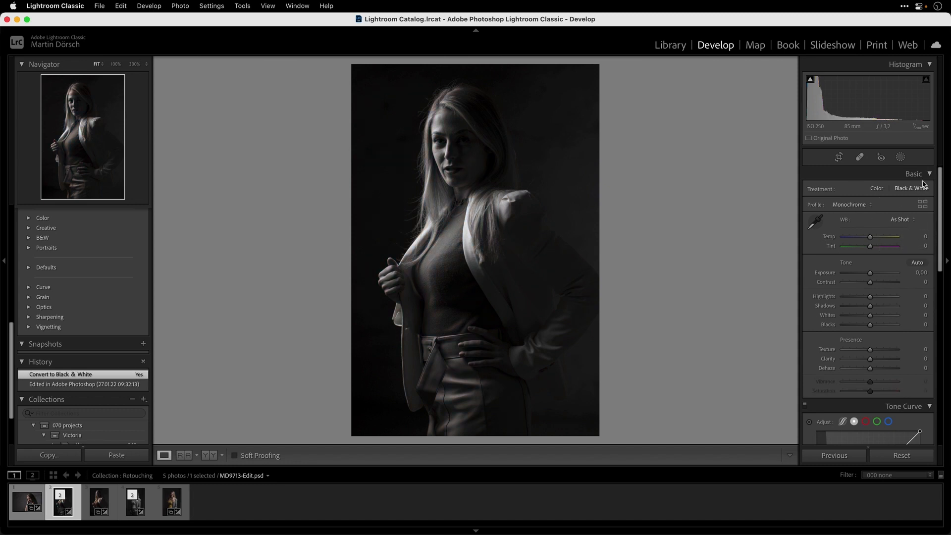
click(922, 204)
click(835, 391)
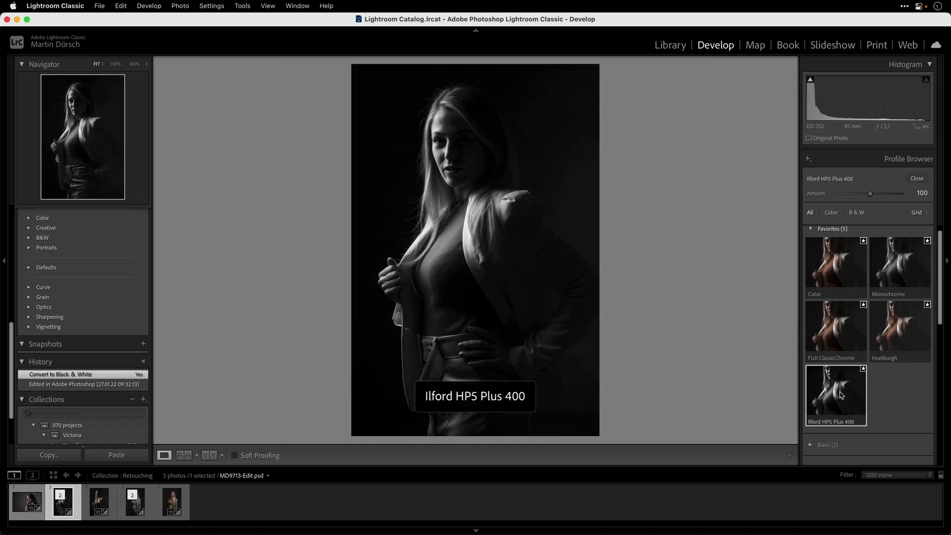
click(919, 180)
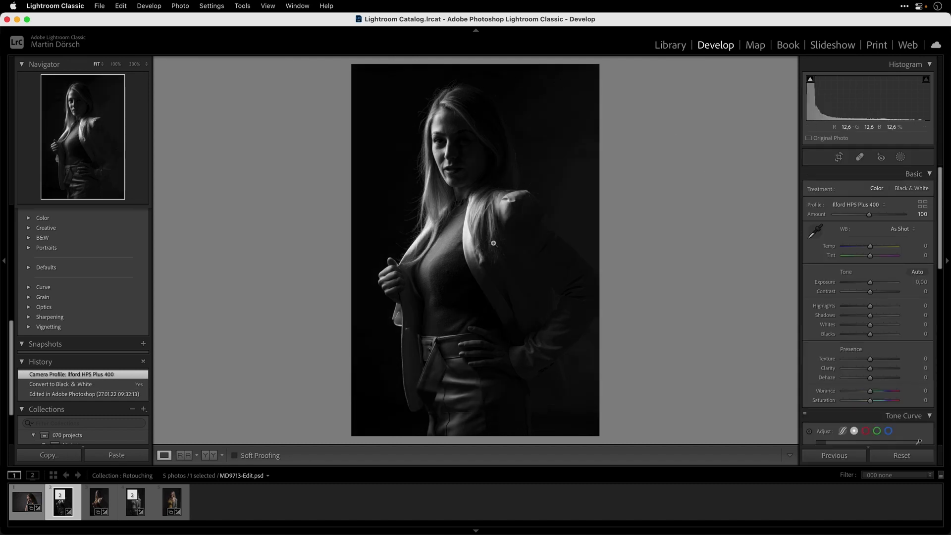
scroll(935, 243, down, 3)
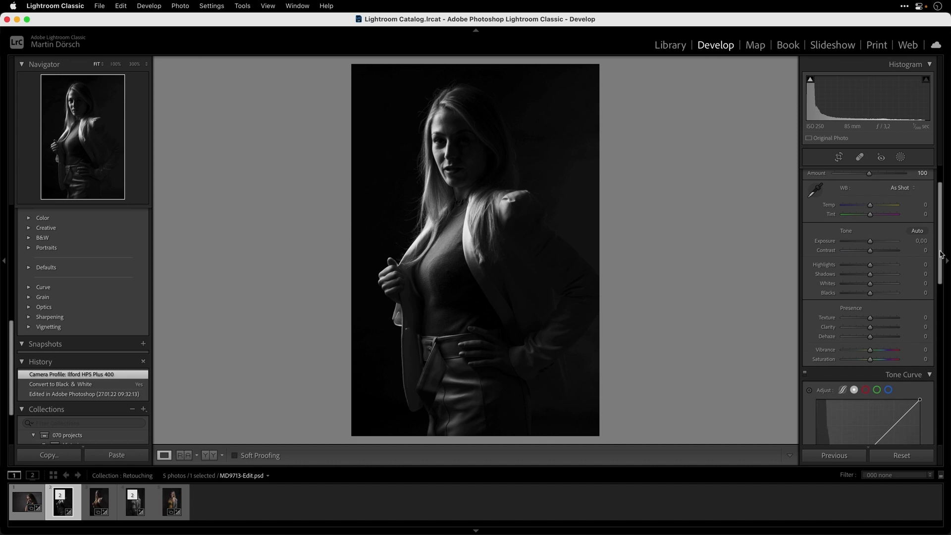
drag(870, 224, 893, 258)
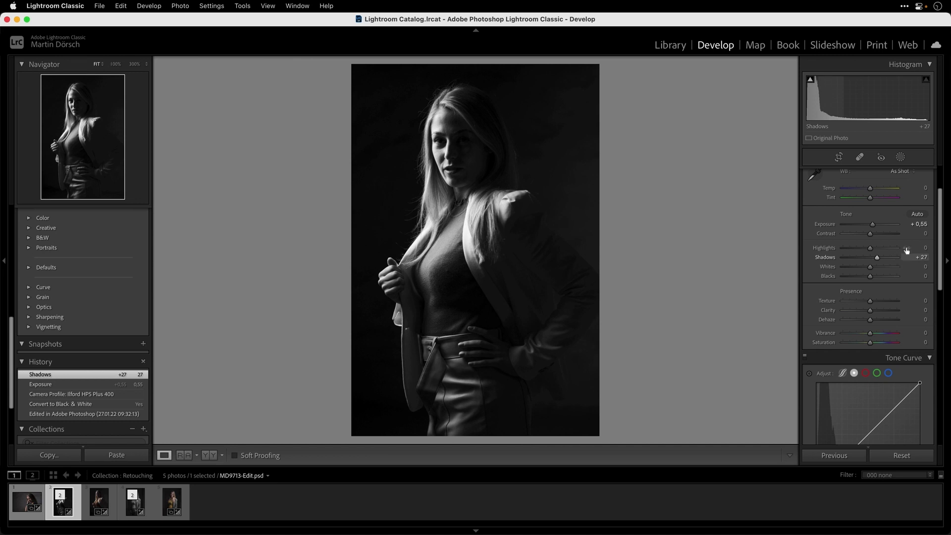
Open MD9713-Edit.psd in Photoshop as a copy with Lightroom adjustments
right_click(473, 294)
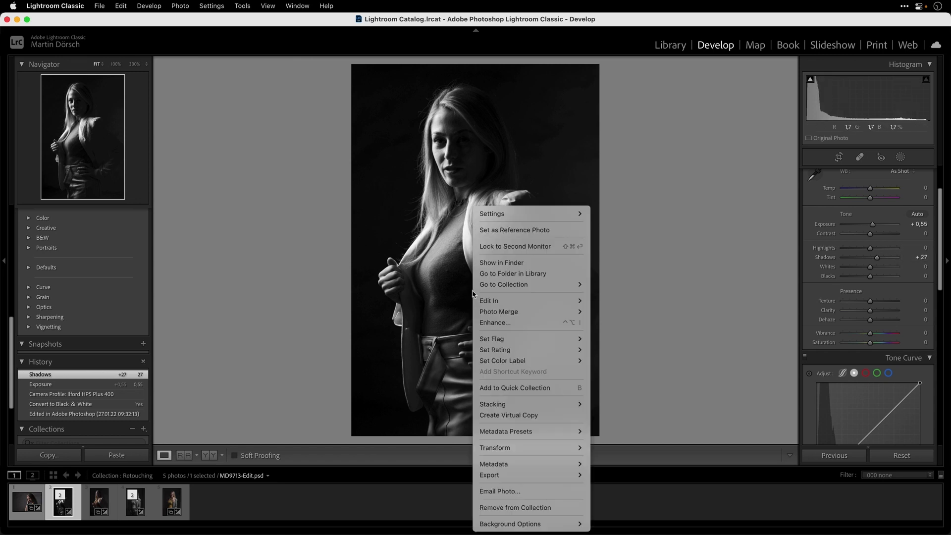
mouse_move(507, 302)
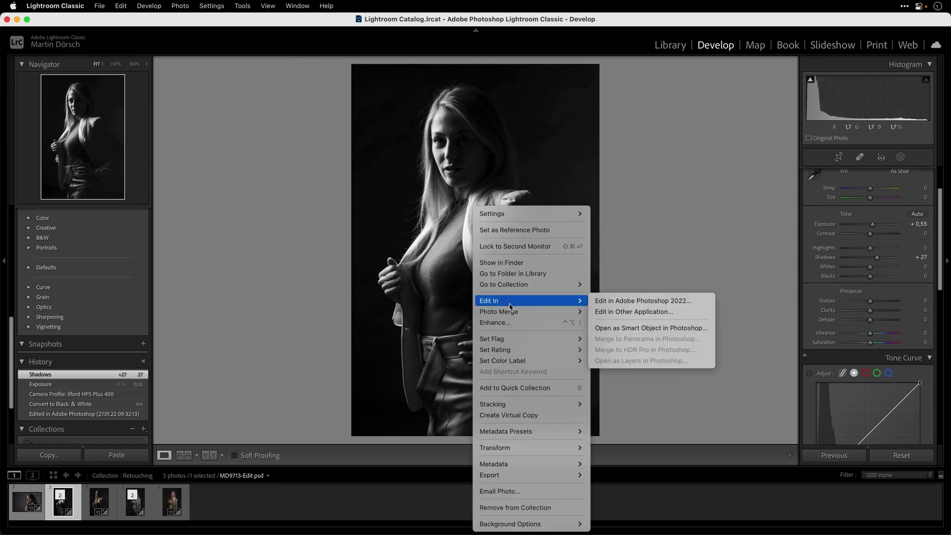
click(679, 301)
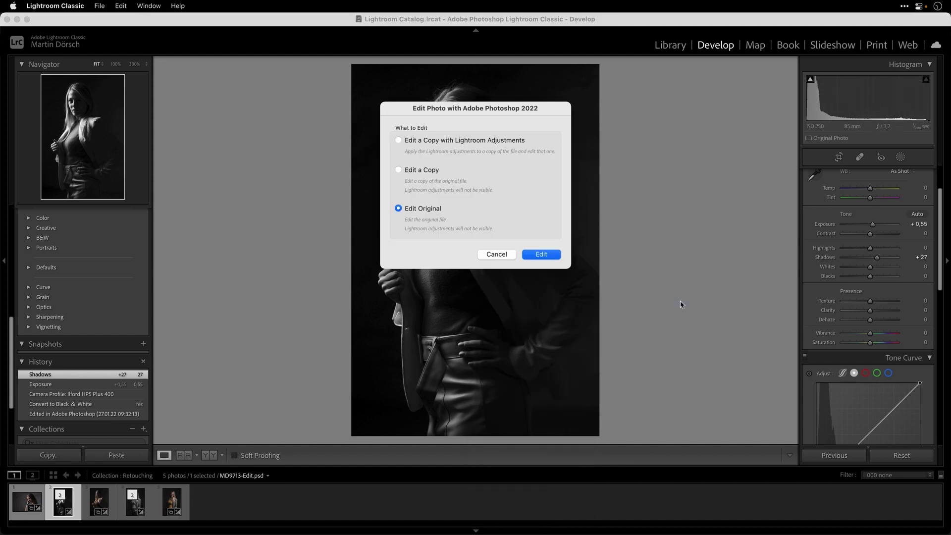
click(424, 143)
click(544, 256)
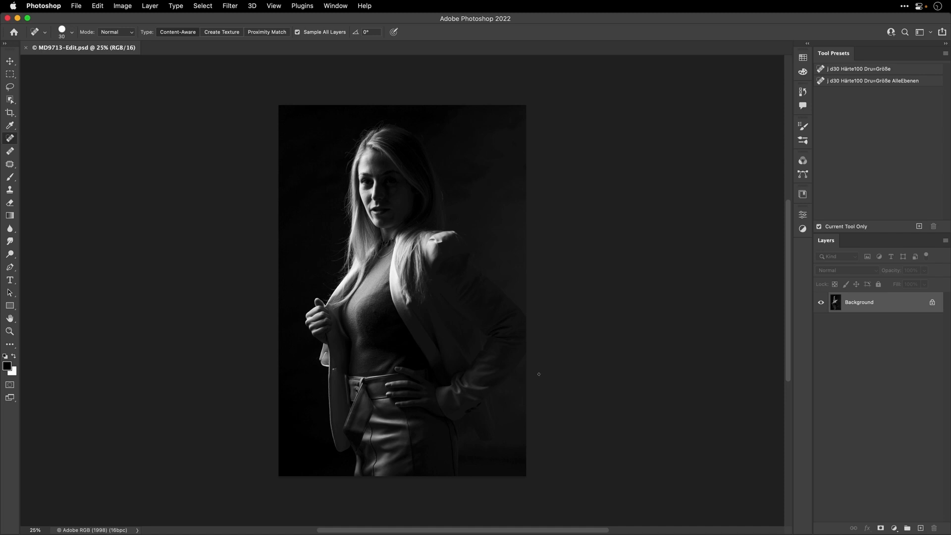
Check the face in the black-and-white copy, save and close it, and return to Lightroom Classic
key(h)
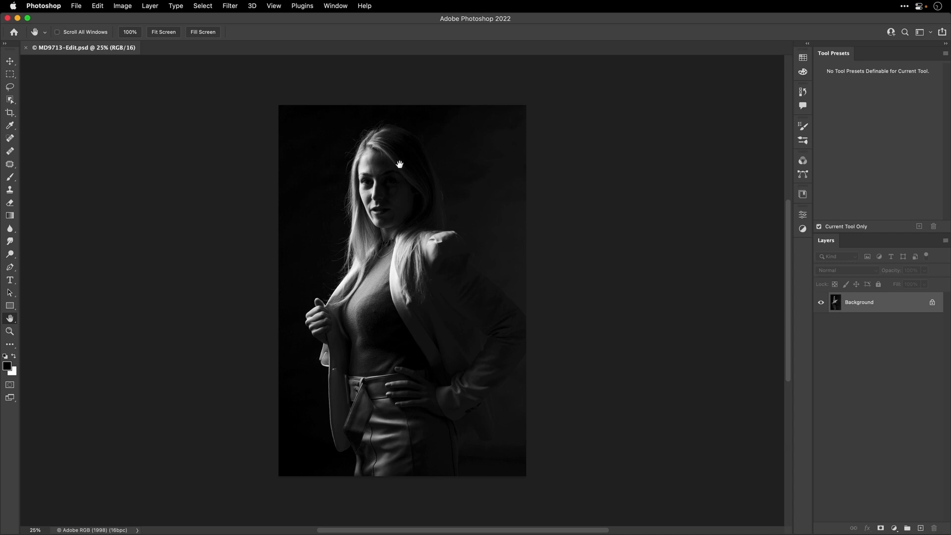
drag(384, 184, 403, 188)
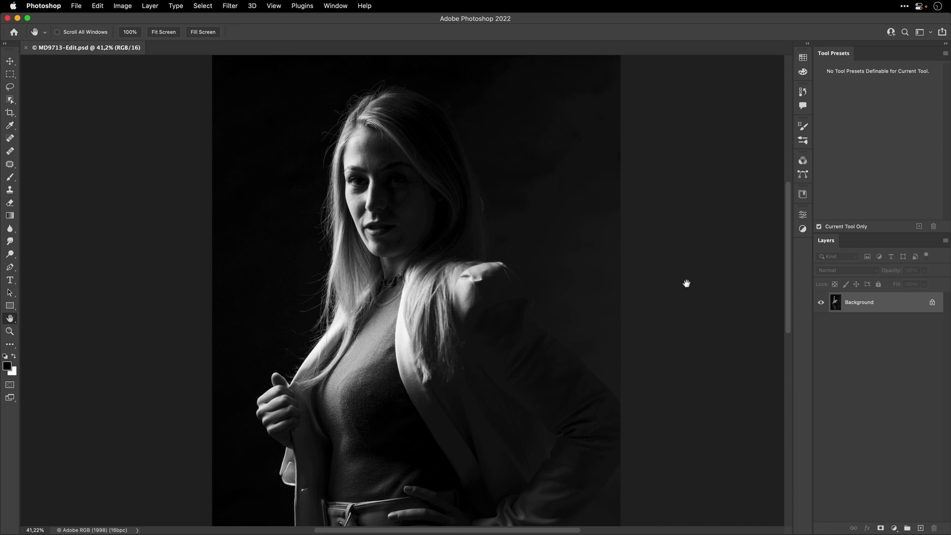
drag(375, 155, 416, 151)
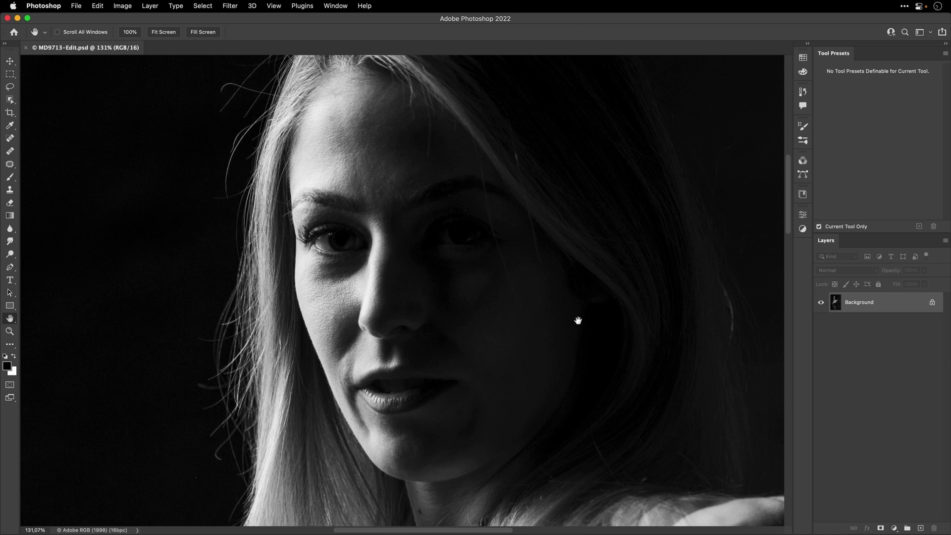
key(super+s)
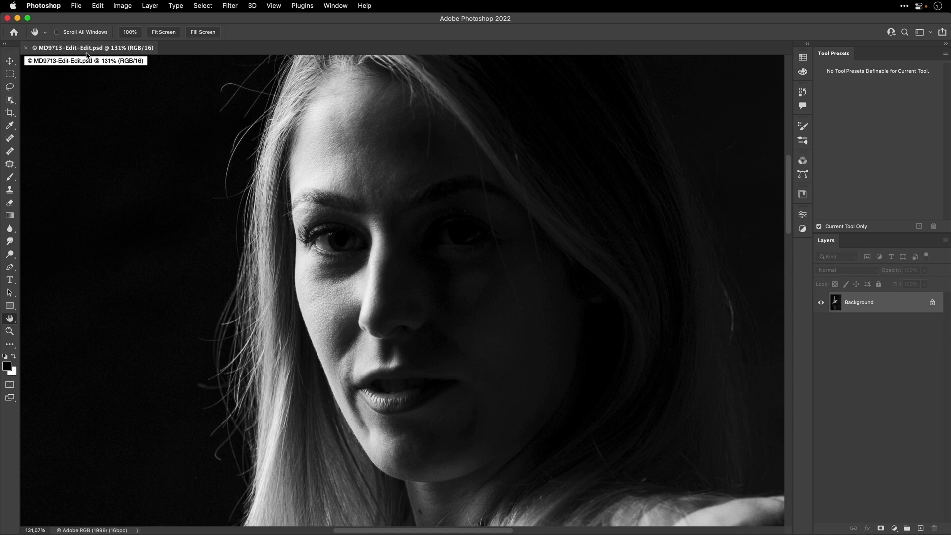
key(super+w)
key(super+Tab)
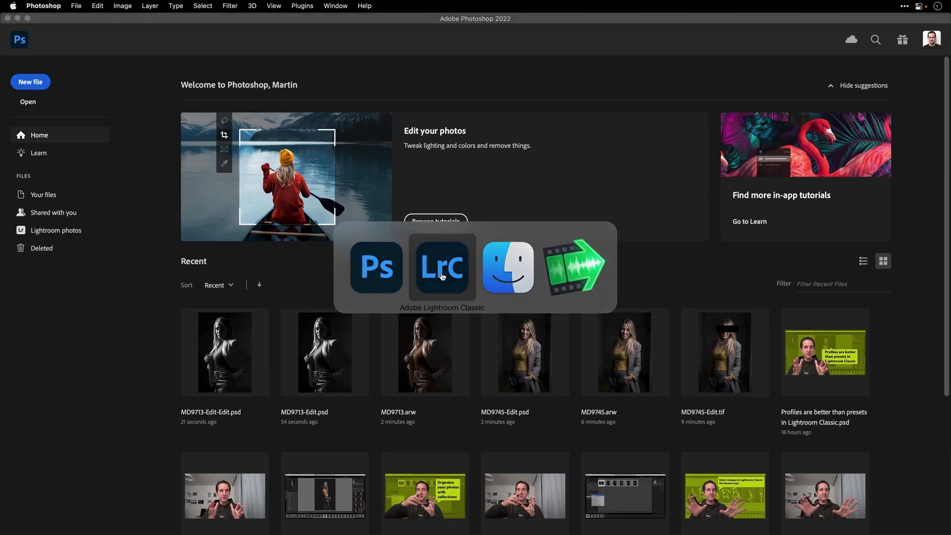
click(442, 276)
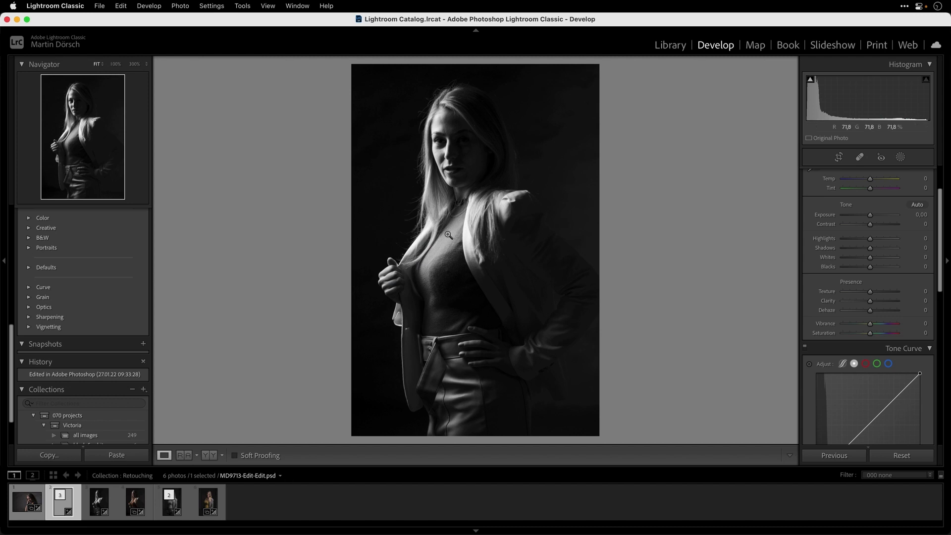
Compare the develop settings of MD9713-Edit.psd with those of MD9713-Edit-Edit.psd
click(92, 503)
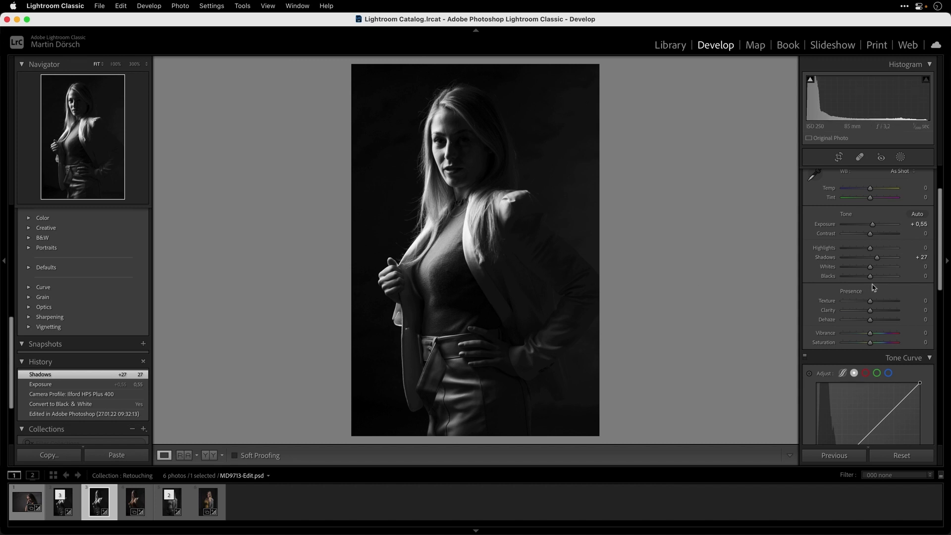
scroll(907, 224, up, 3)
key(Left)
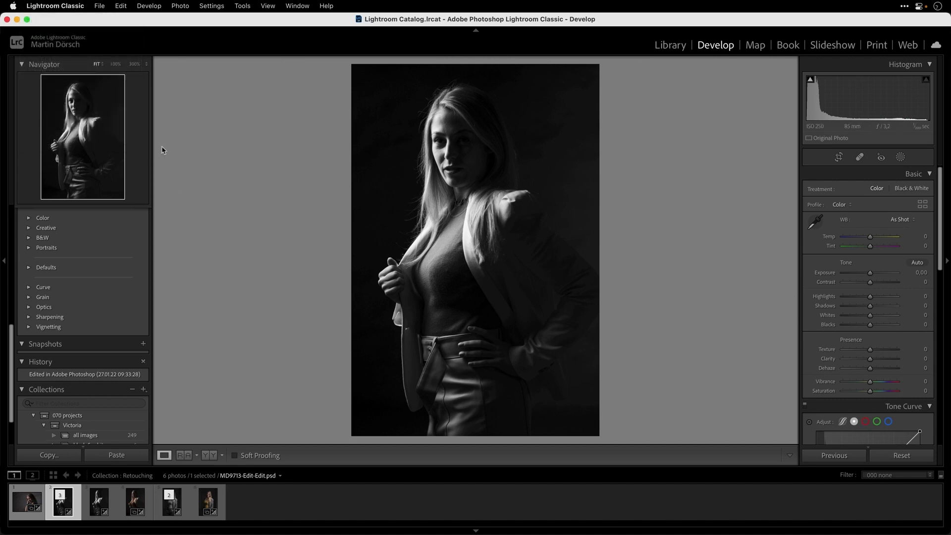
In the External Editing preferences, change the custom file naming template's suffix after Filename to -md
click(75, 5)
click(47, 37)
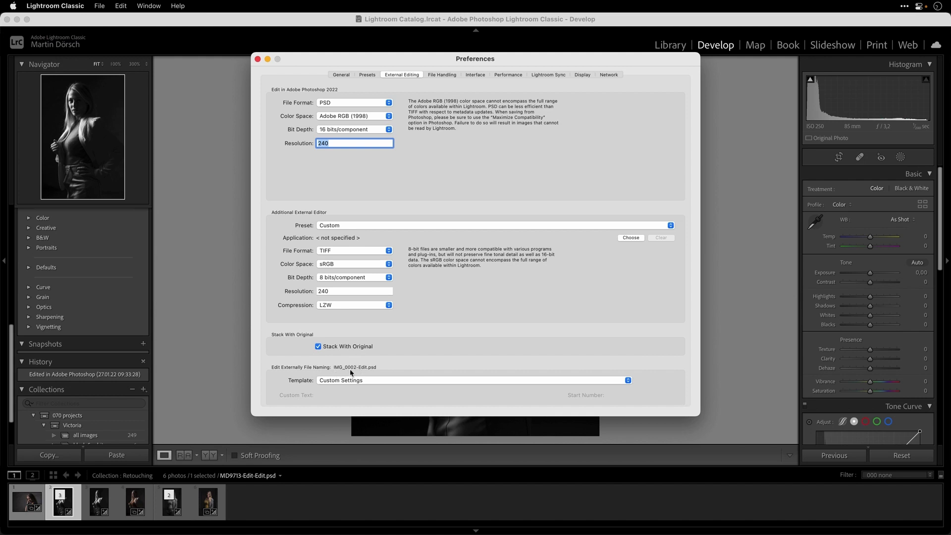
click(379, 380)
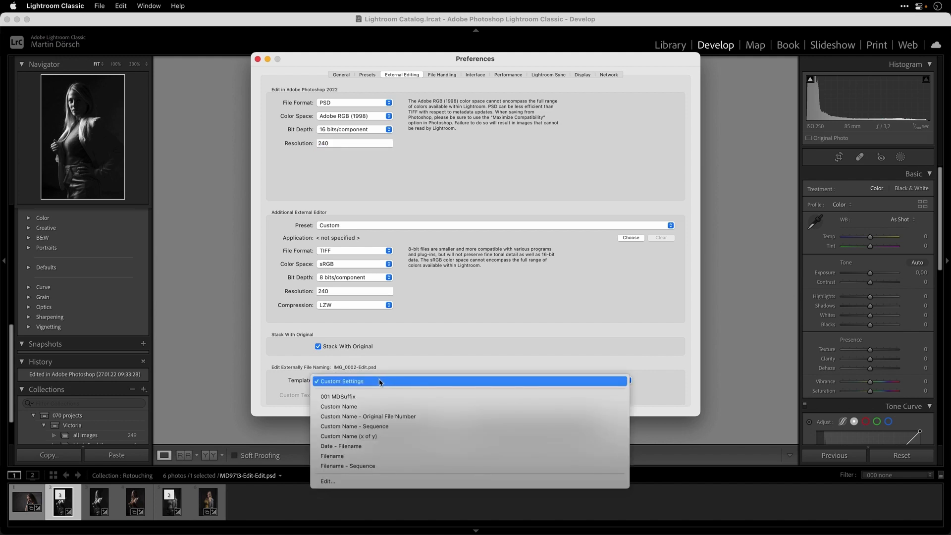
click(346, 481)
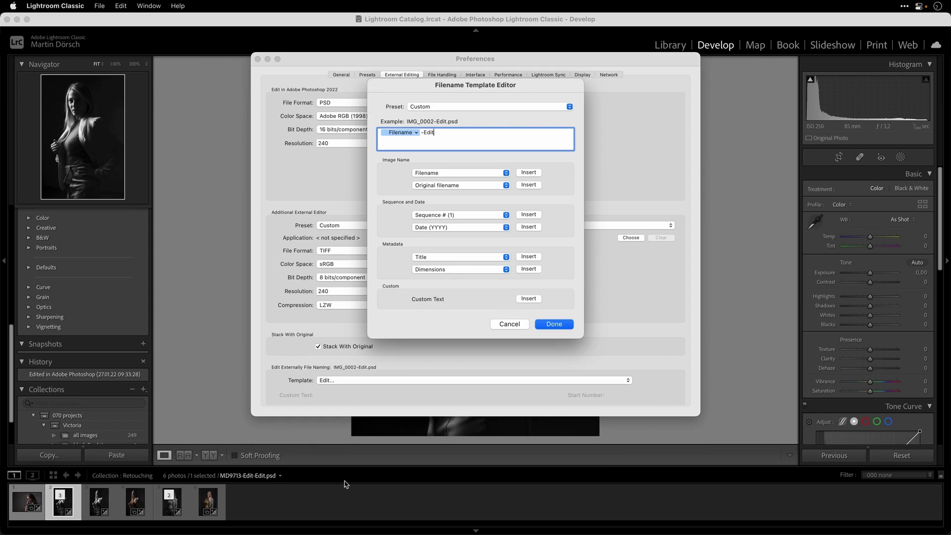
key(BackSpace)
key(BackSpace)
key(BackSpace)
key(BackSpace)
text(md)
Save the naming template as the preset "200 external editing", apply it and close the preferences
click(508, 107)
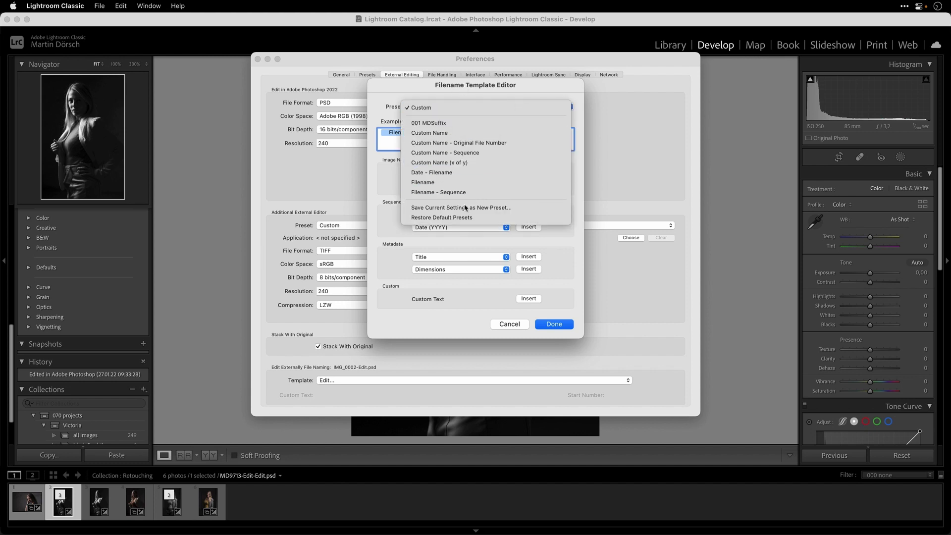
click(502, 208)
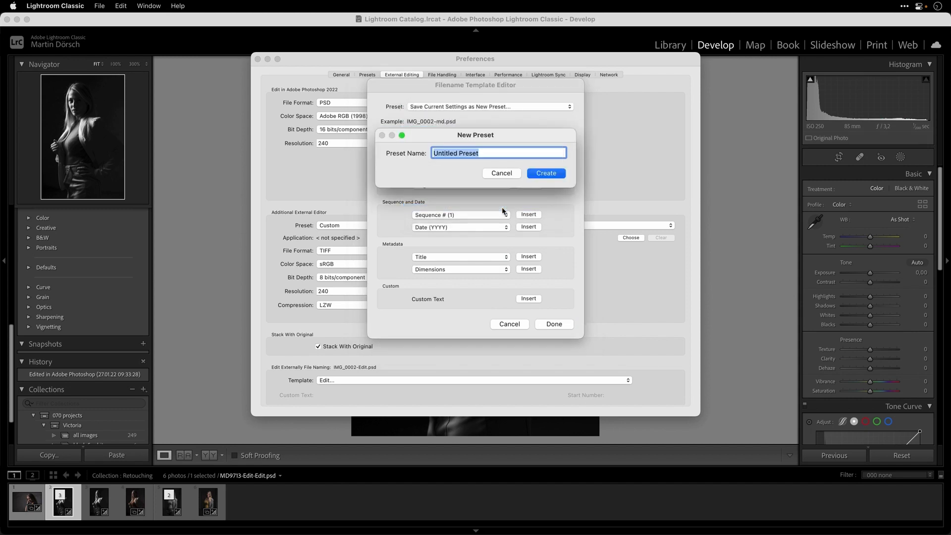
text(200 external editing)
click(547, 174)
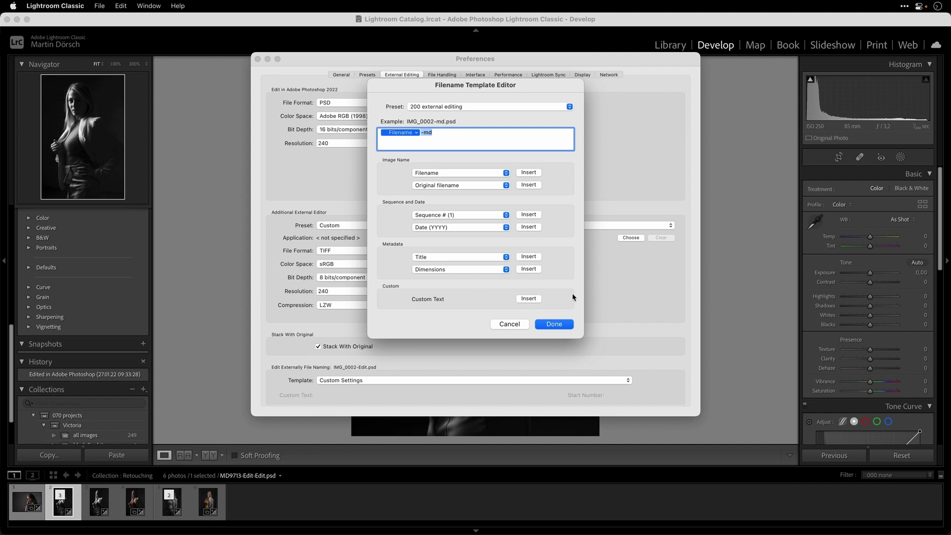
click(561, 325)
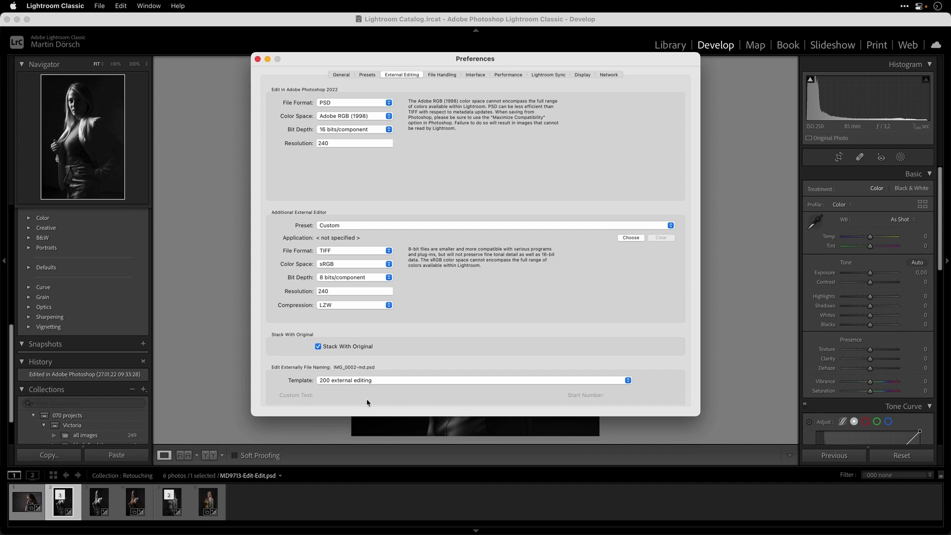
click(257, 59)
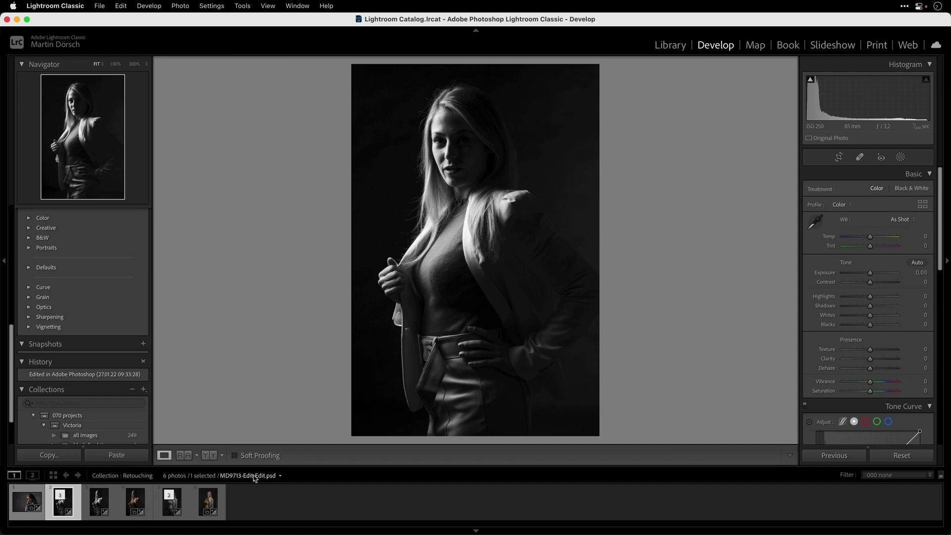
Rename MD9713-Edit-Edit.psd to MD9713-md2.psd through its metadata in the Library
click(675, 47)
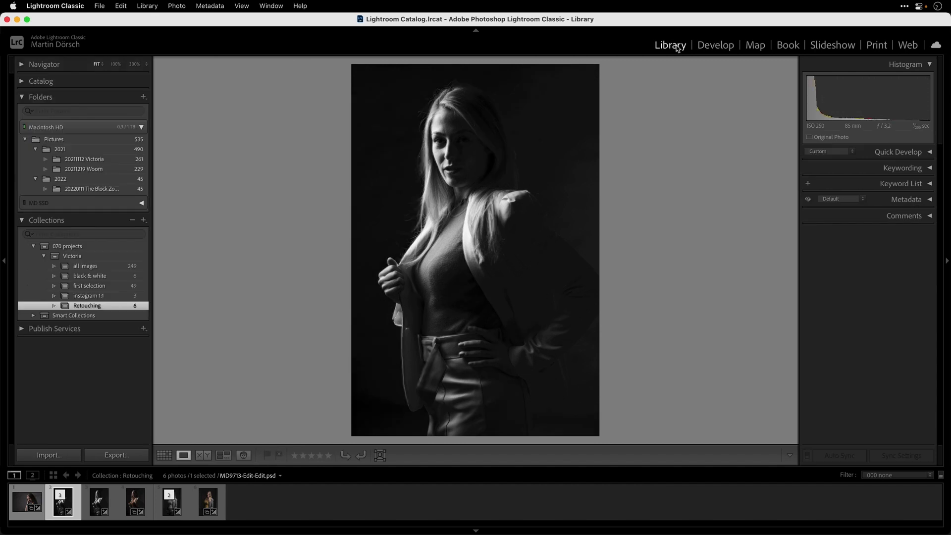
click(915, 200)
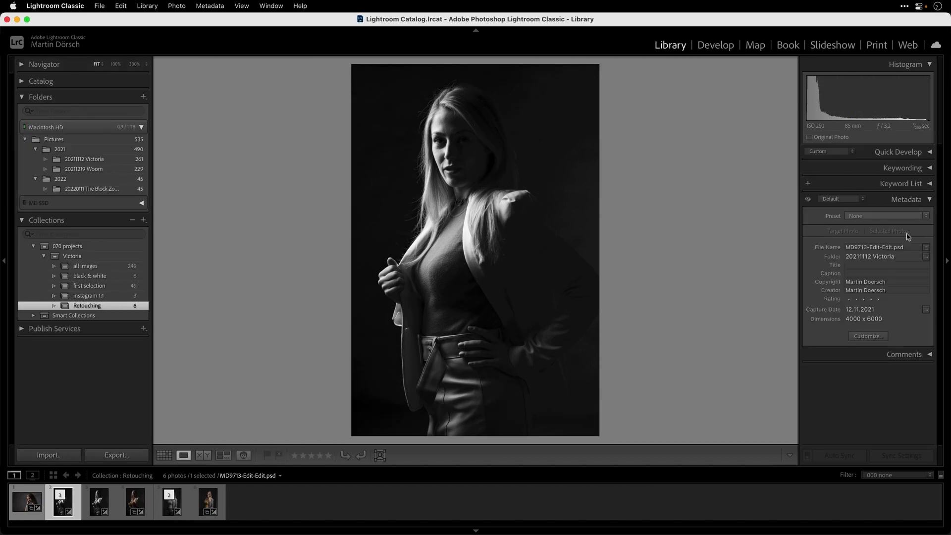
click(891, 248)
click(893, 247)
key(BackSpace)
key(BackSpace)
key(BackSpace)
key(BackSpace)
key(BackSpace)
key(BackSpace)
key(BackSpace)
key(BackSpace)
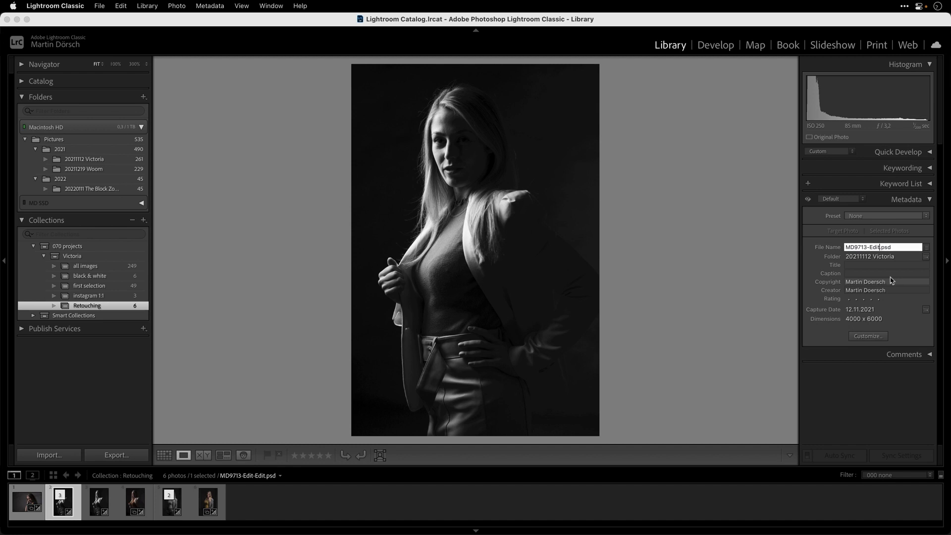
text(md2)
key(Return)
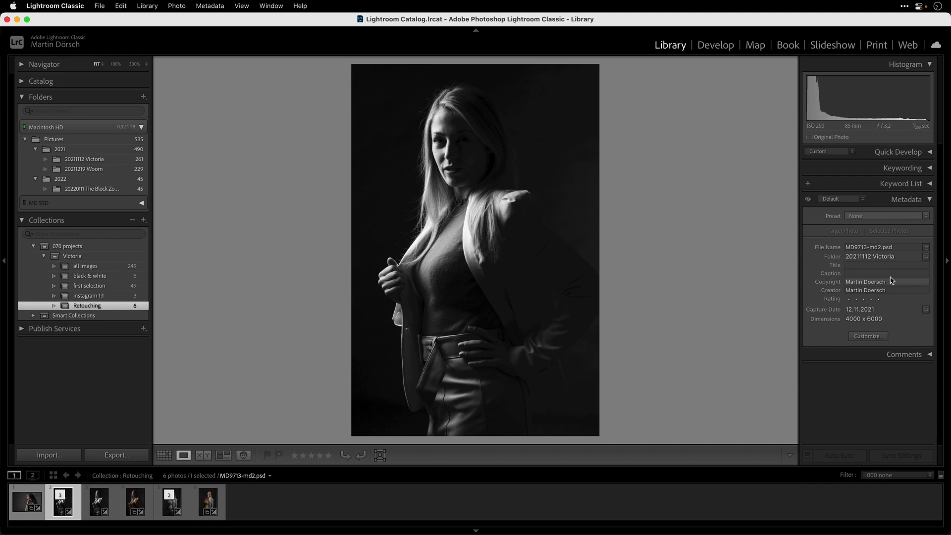
Rename the next photo, MD9713-Edit.psd, to MD9713-md.psd through its metadata
key(Right)
click(879, 247)
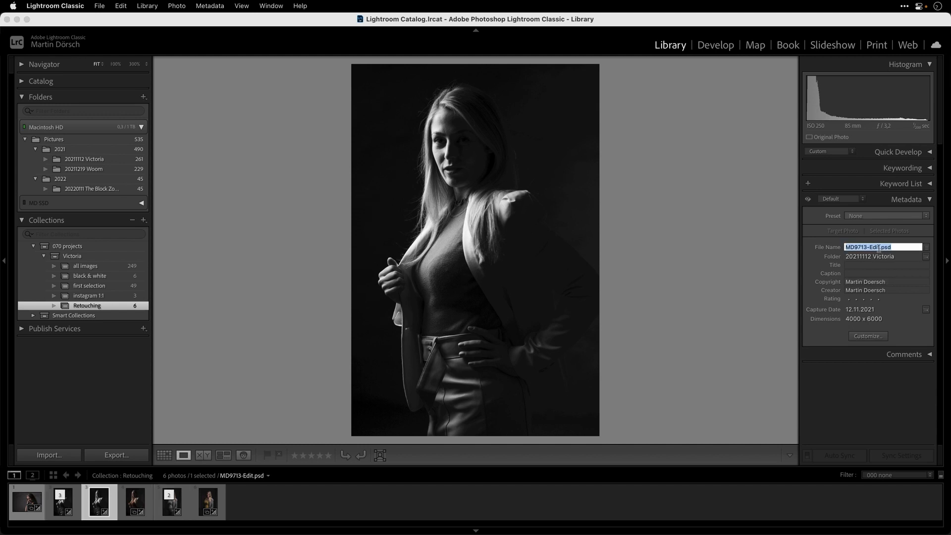
click(879, 248)
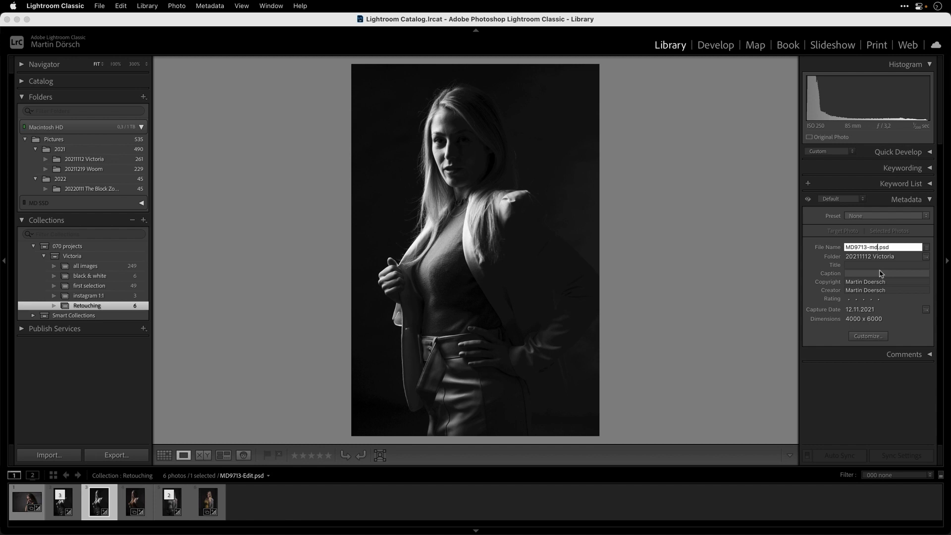
key(Return)
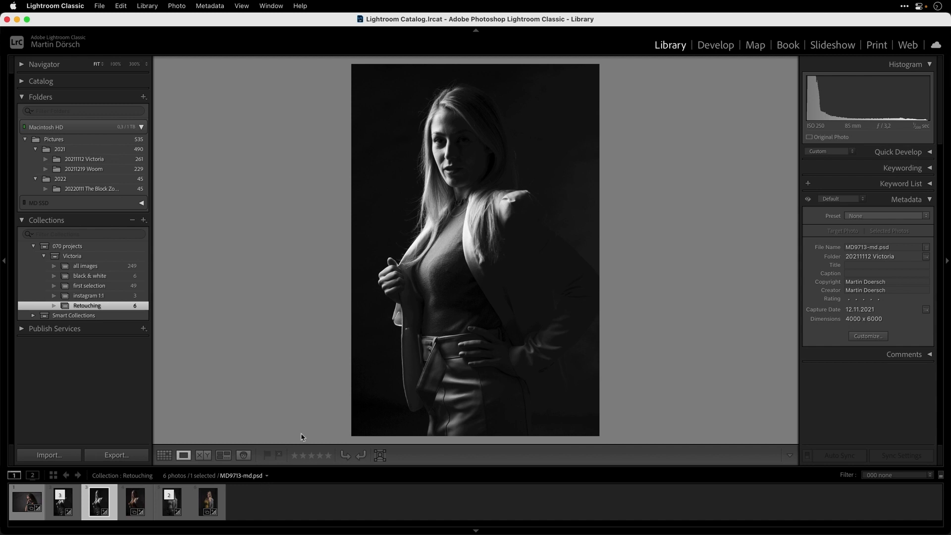
In the External Editing preferences, choose Adobe Photoshop 2022 as the additional external editor and use it despite the duplicate-editor notice
click(74, 6)
click(68, 38)
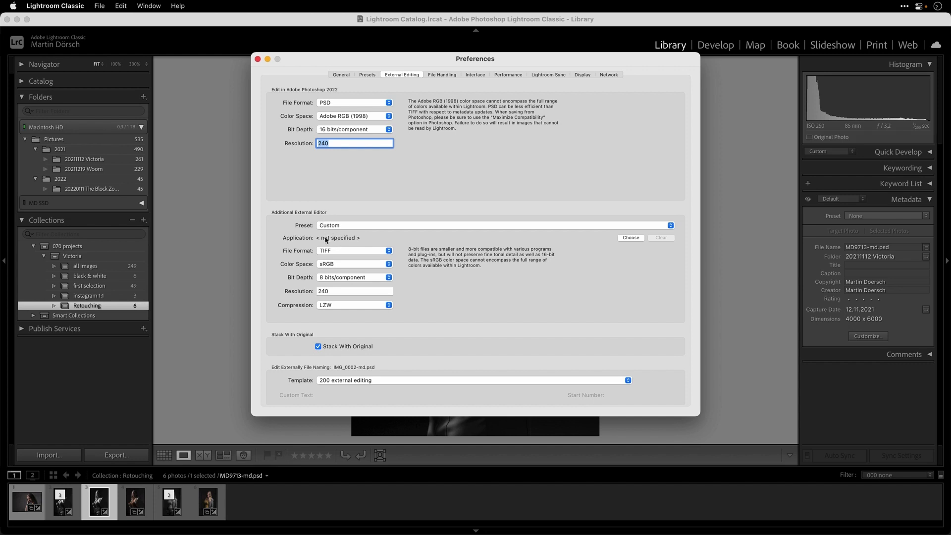
click(632, 238)
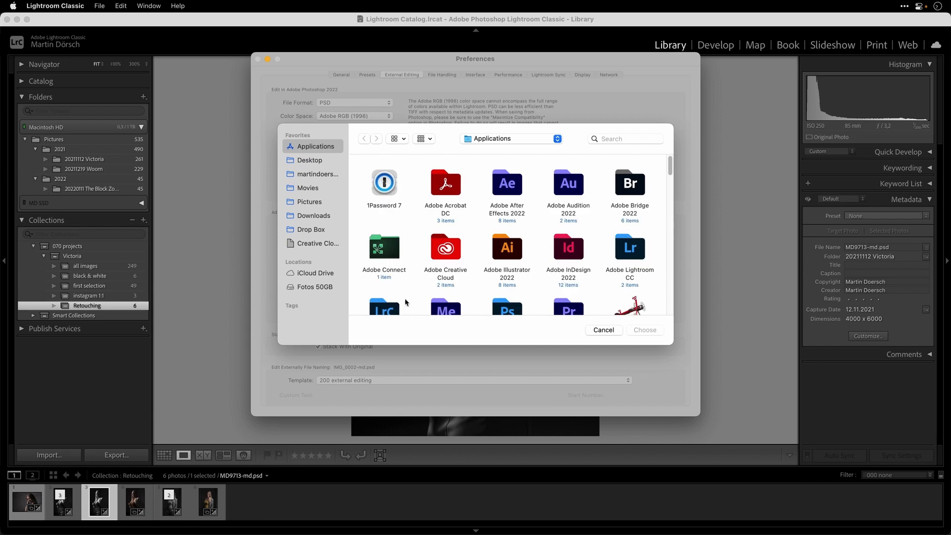
double_click(507, 308)
click(396, 188)
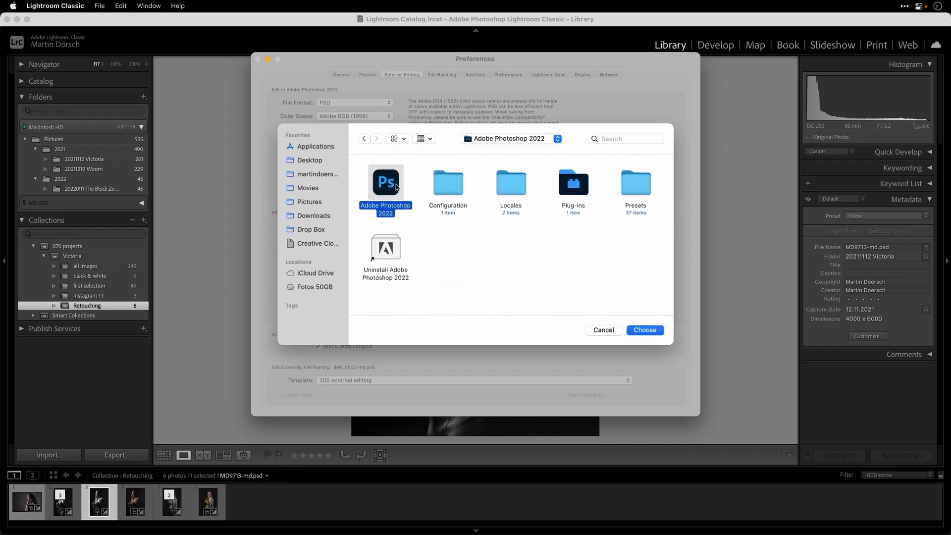
click(650, 333)
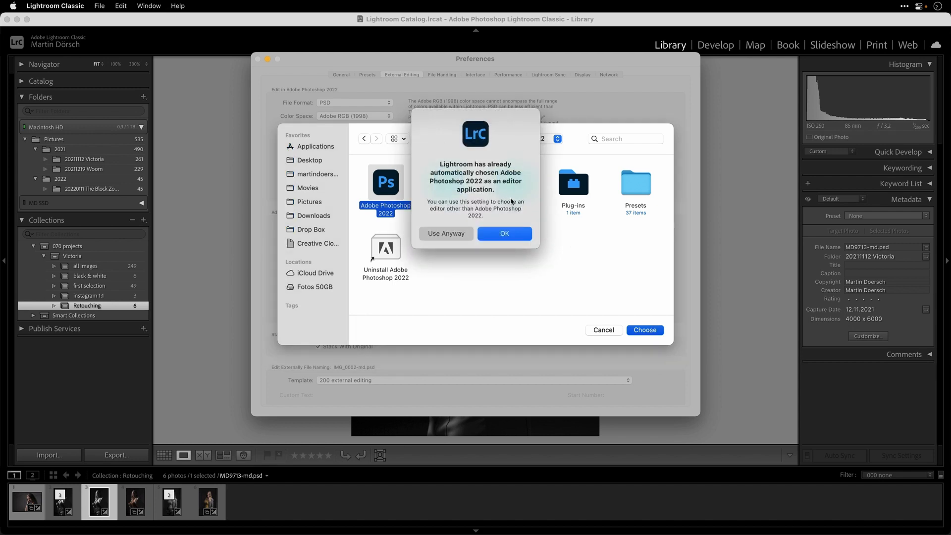
click(459, 234)
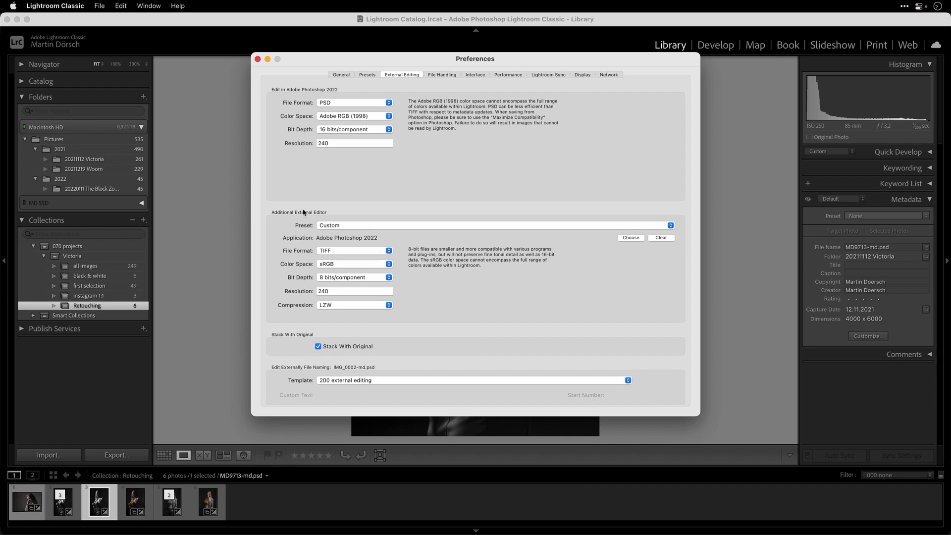
Set the additional external editor's file format to PSD and its color space to Adobe RGB (1998)
click(389, 251)
click(385, 262)
click(386, 267)
click(377, 247)
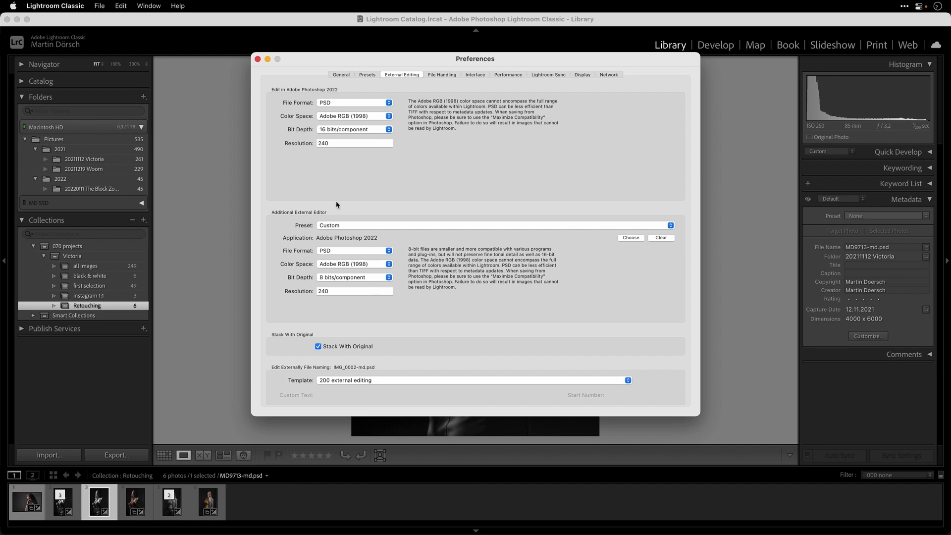
Save the additional editor's settings as the preset "PS-psd-AdobeRGB-8bit" and close the preferences
click(317, 226)
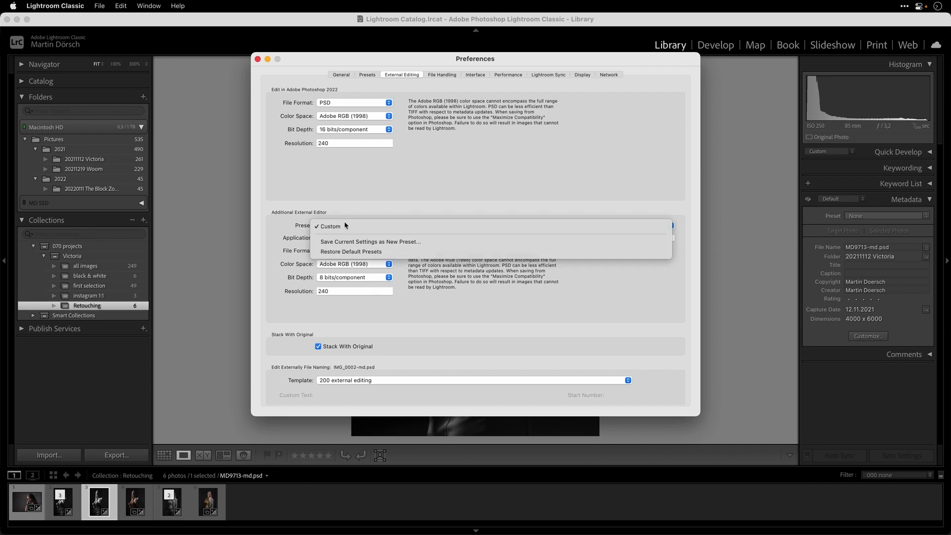
click(420, 242)
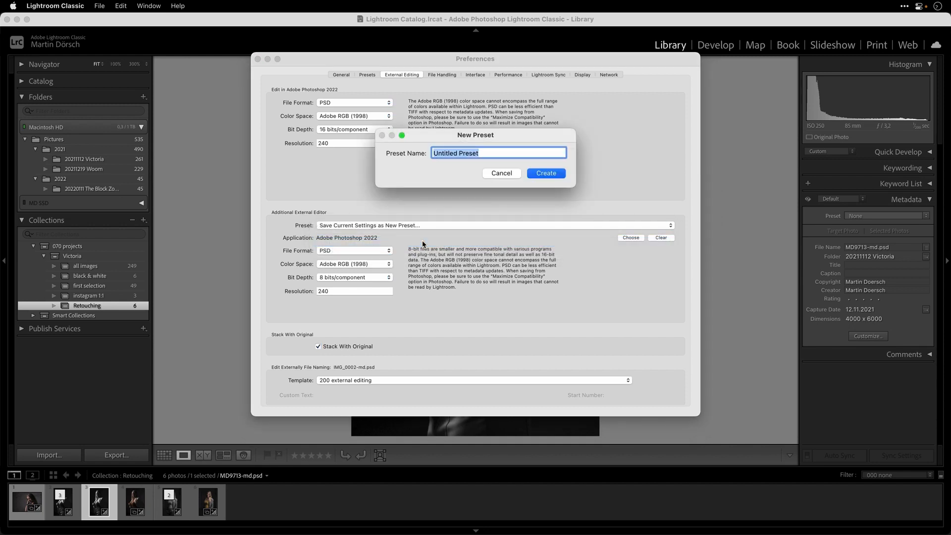
text(PS-psd-AdobeRGB-8bit)
click(546, 175)
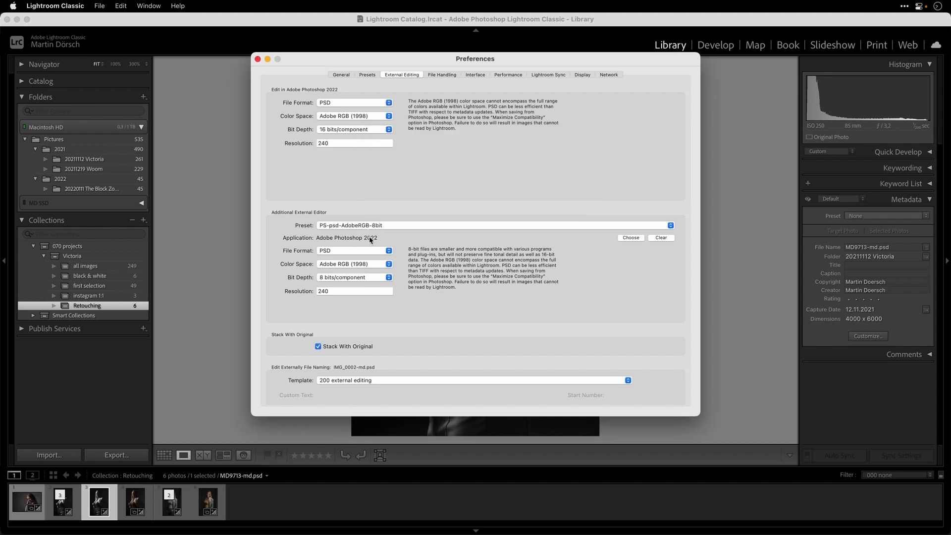
click(257, 59)
Open MD9610.arw from the Retouching collection in Photoshop using the PS-psd-AdobeRGB-8bit external editor preset
click(25, 503)
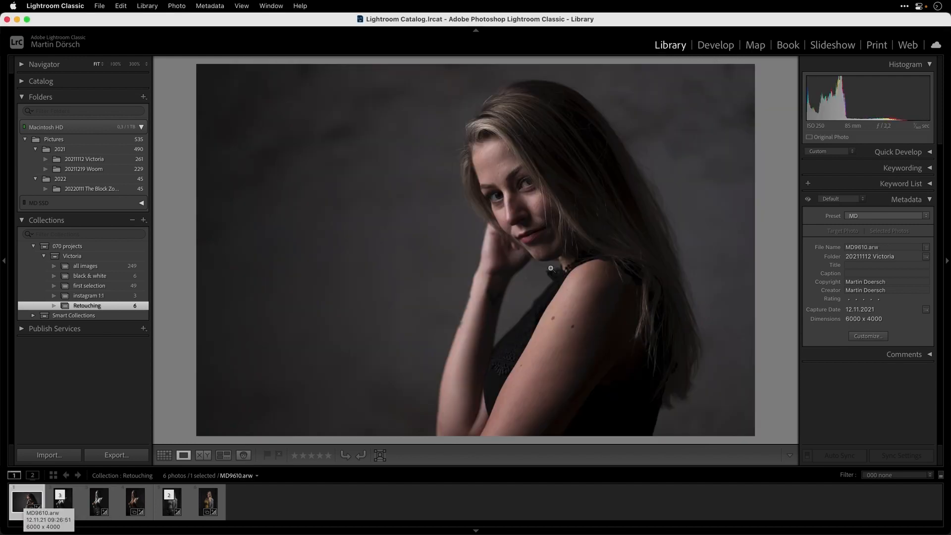
right_click(526, 235)
mouse_move(544, 254)
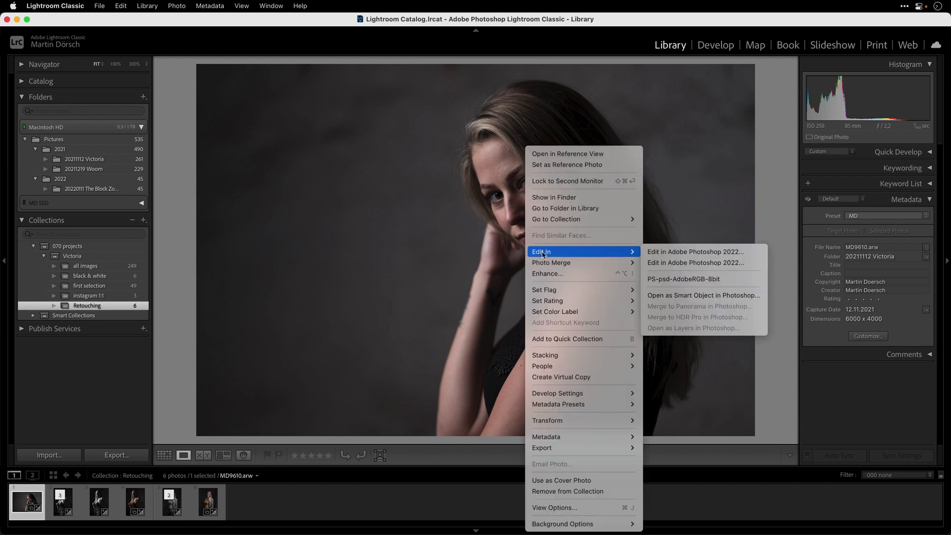
click(733, 279)
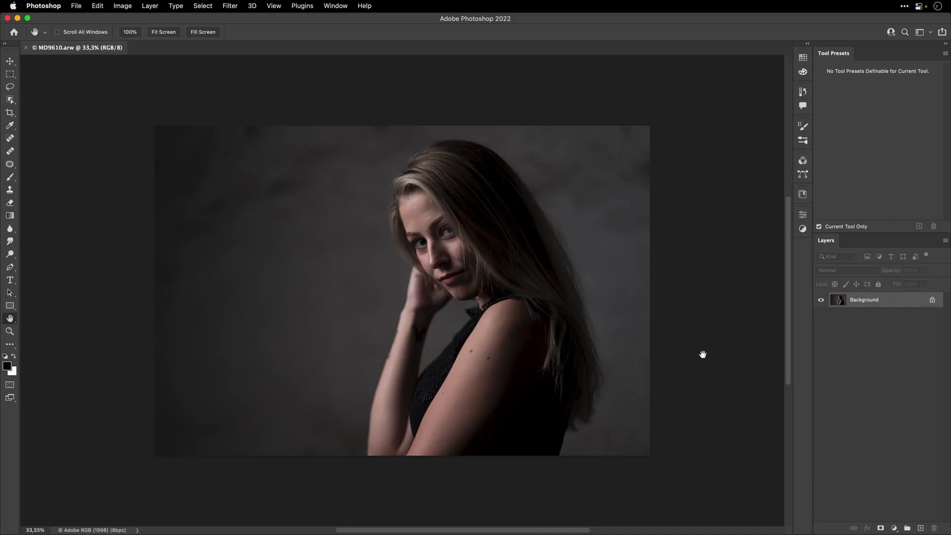
Add an empty layer above the Background and remove skin spots on the face and upper arm with the Spot Healing Brush
click(920, 528)
drag(428, 228, 472, 226)
key(j)
click(411, 207)
click(403, 176)
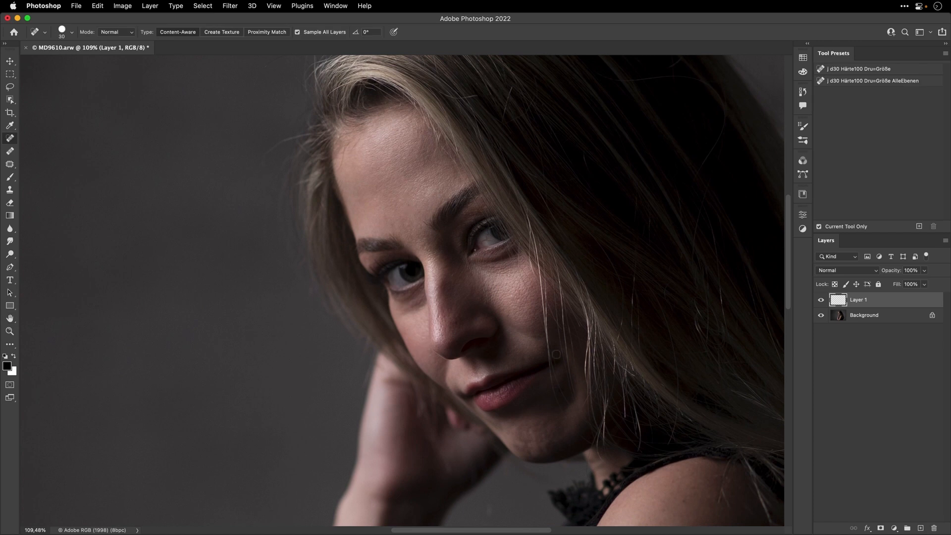
click(518, 305)
drag(545, 378, 345, 261)
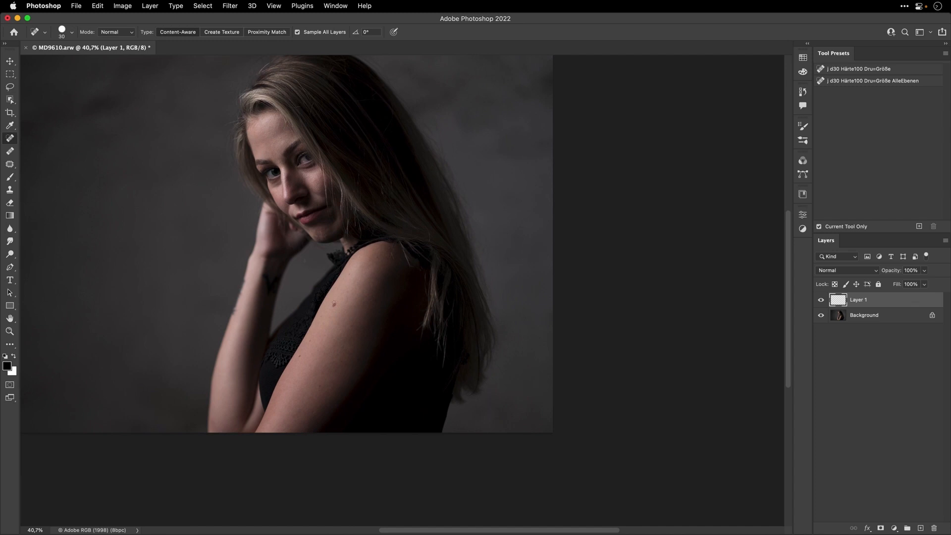
click(298, 355)
Save and close the retouched image, and switch back to Lightroom Classic
key(super+s)
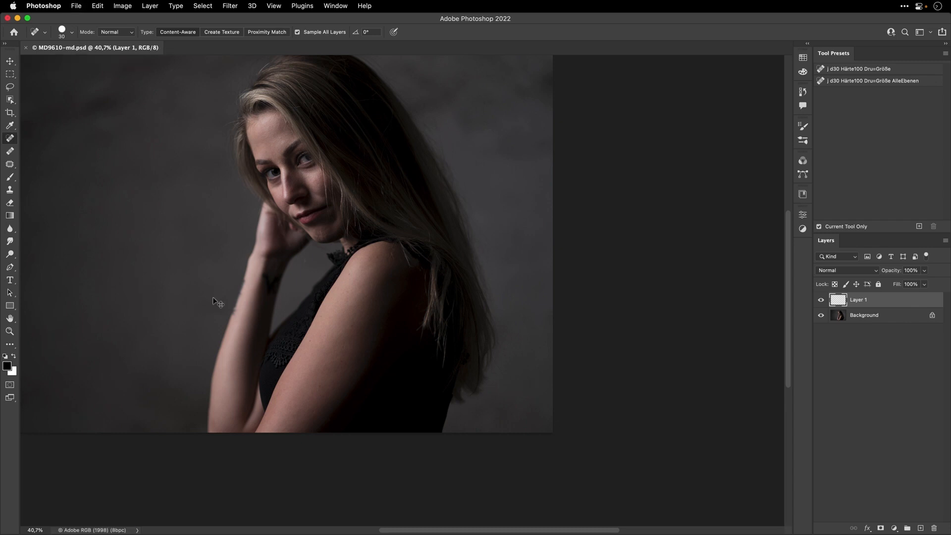
key(super+w)
key(super+Tab)
click(437, 277)
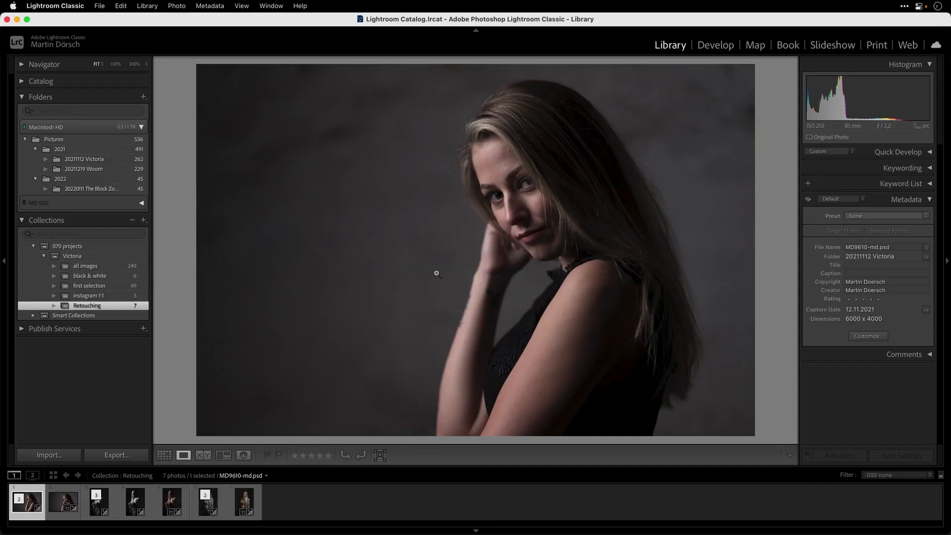